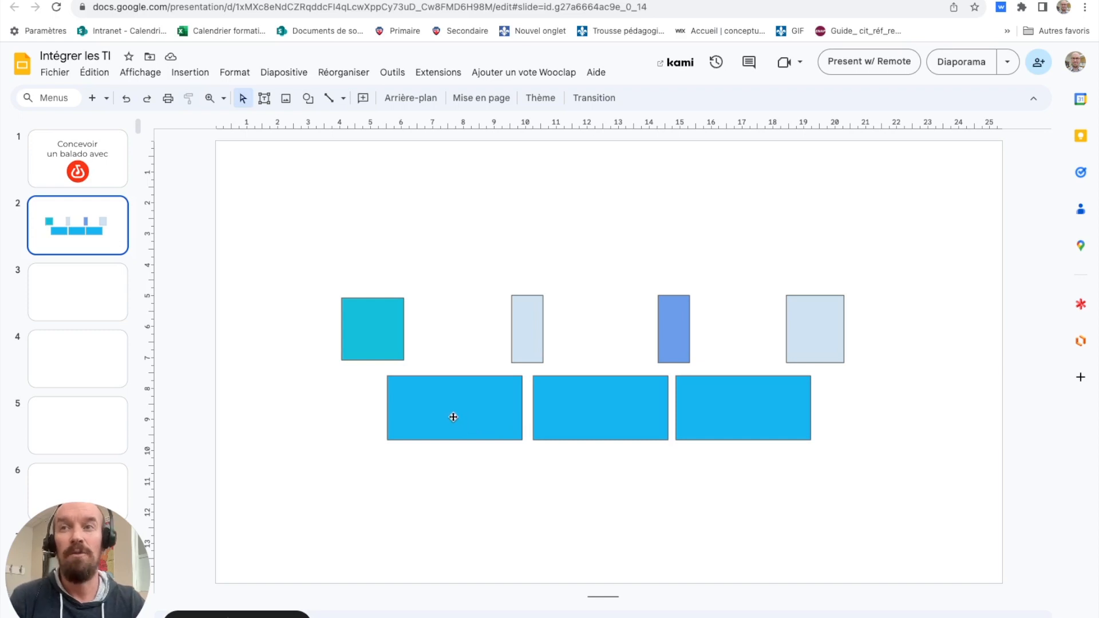
left_click(454, 417)
left_click(617, 417)
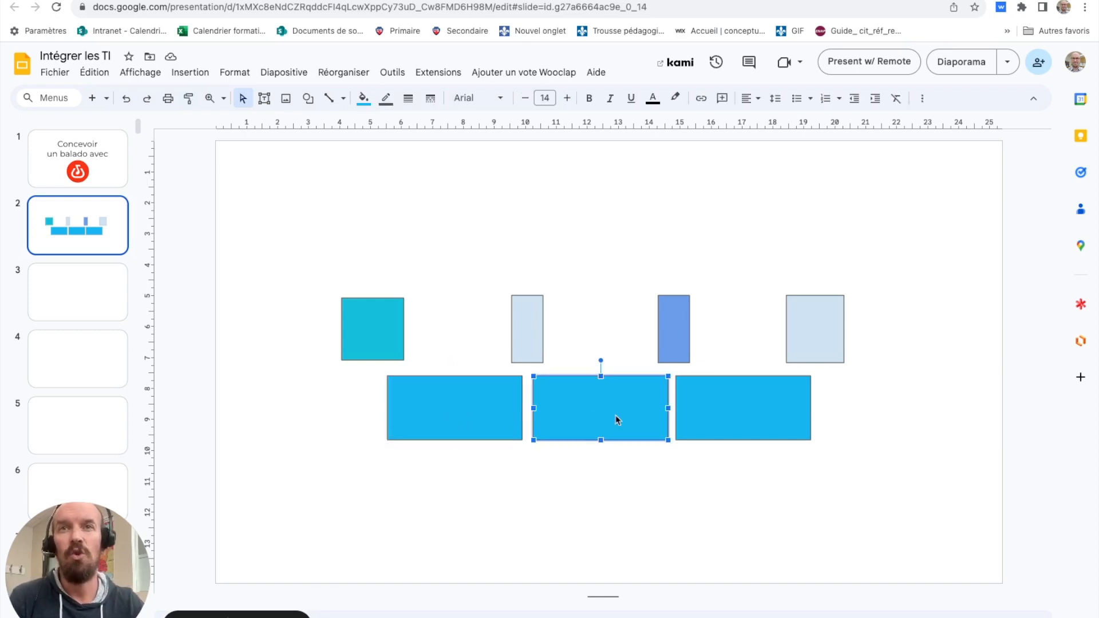
left_click(788, 419)
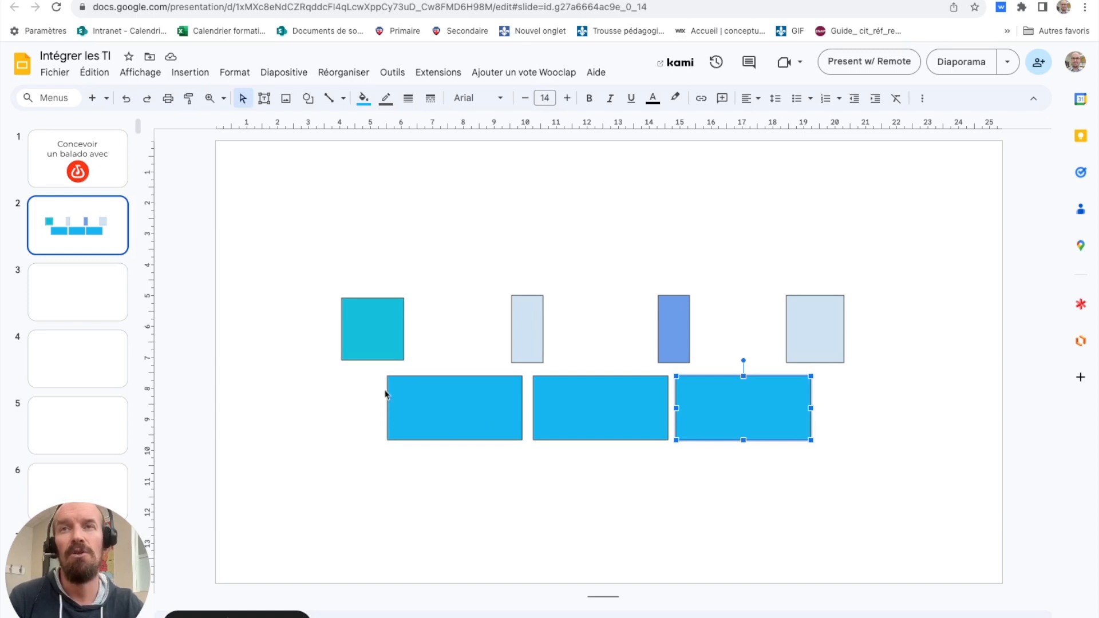
left_click(525, 326)
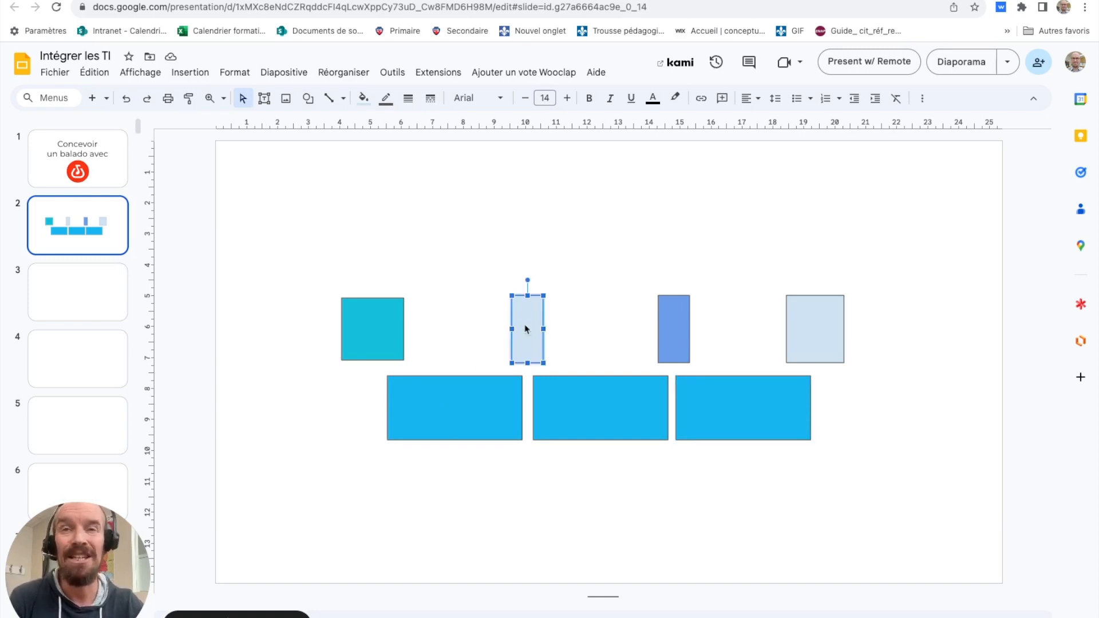
left_click(662, 326)
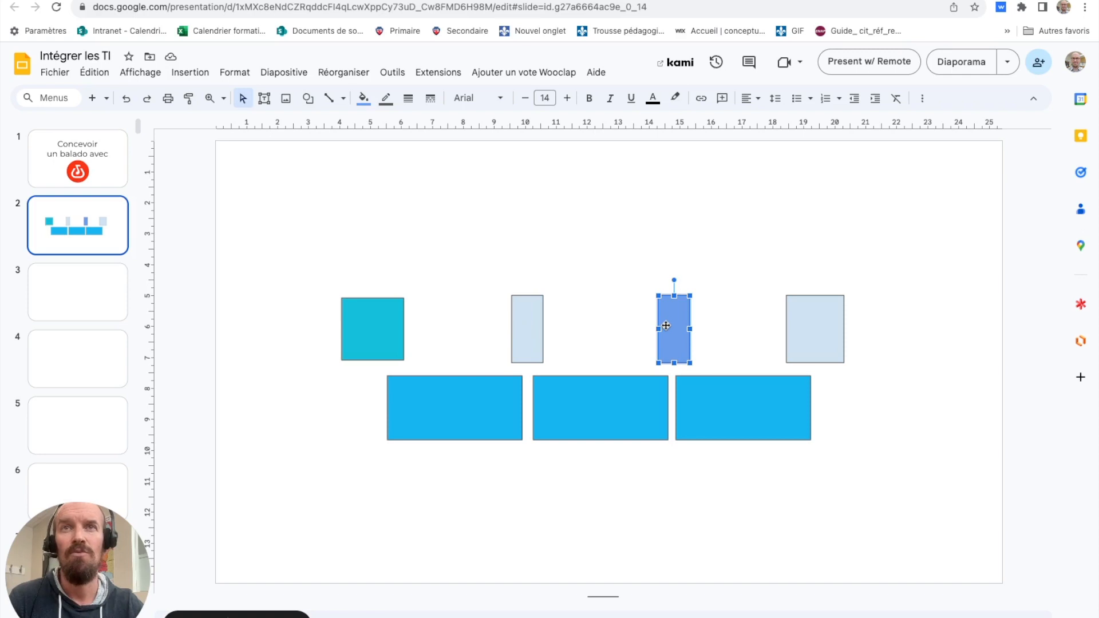
left_click(531, 336)
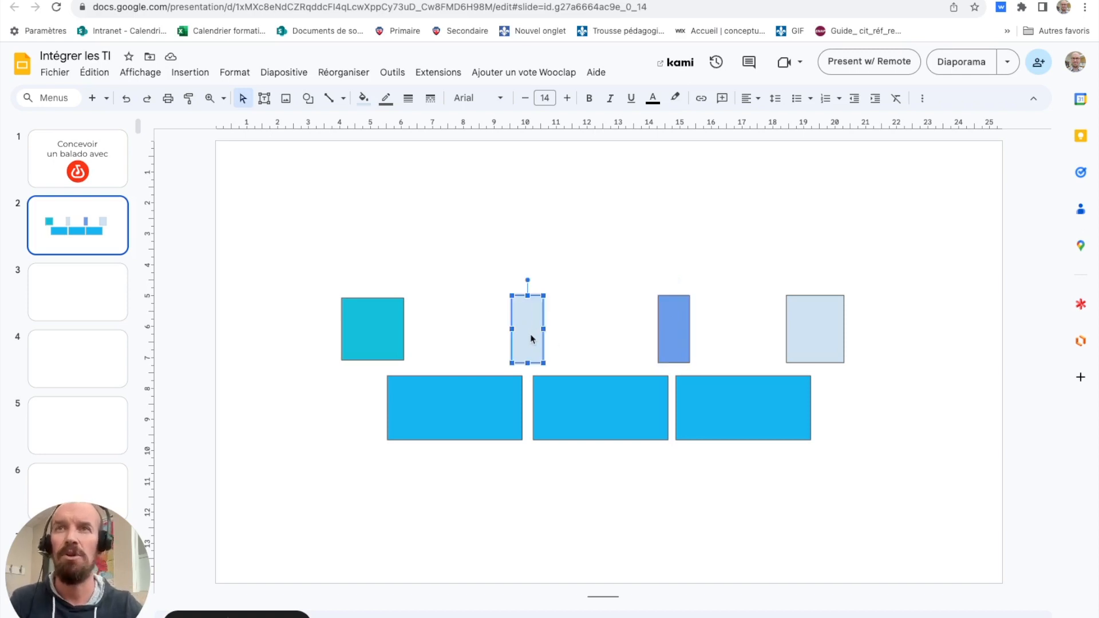
left_click(366, 326)
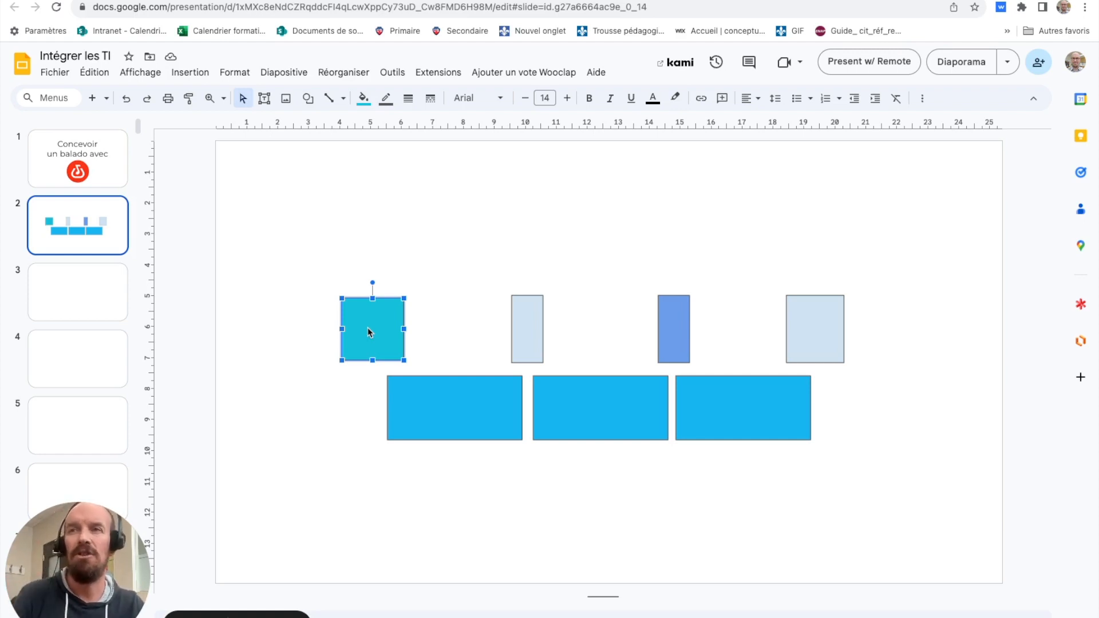
left_click(422, 407)
left_click(820, 328)
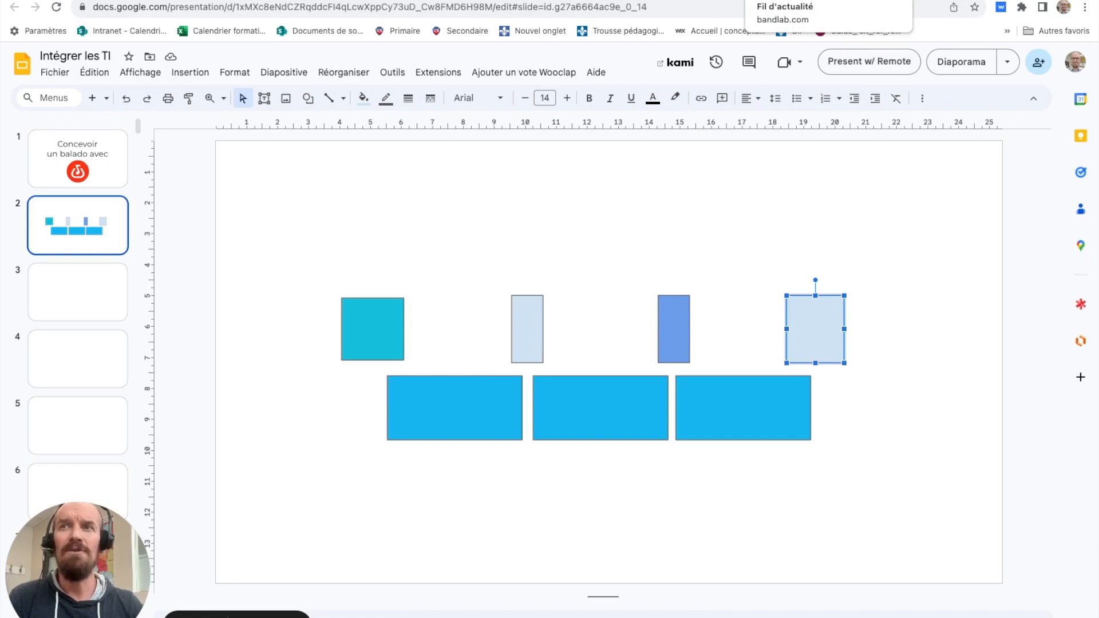
Switch to BandLab and create a new empty project with the BandLab Sounds library open
left_click(802, 1)
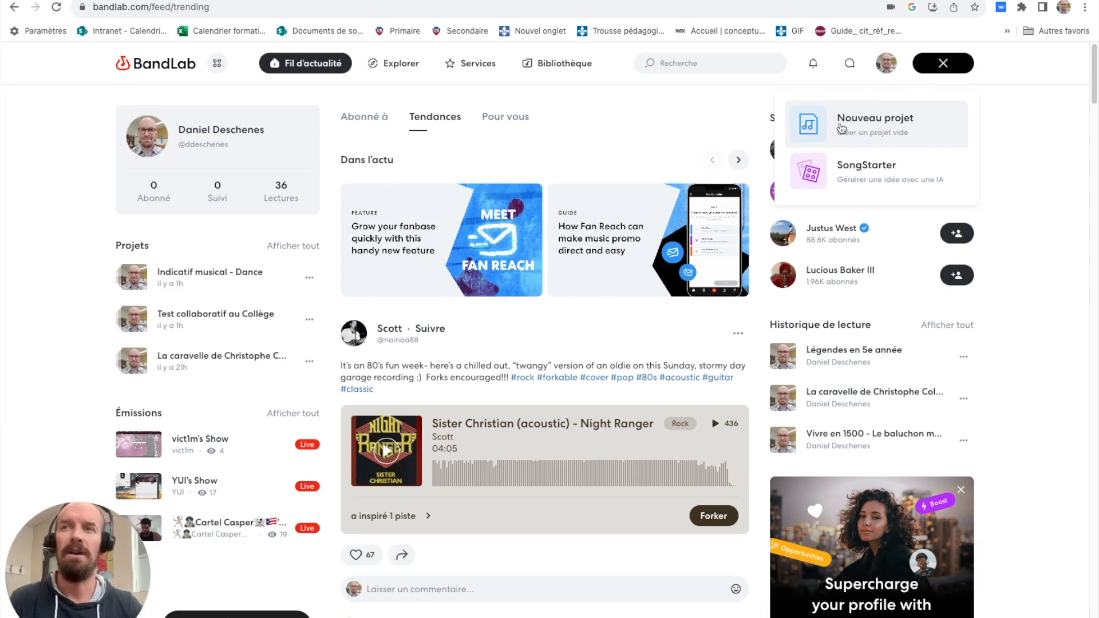
left_click(883, 120)
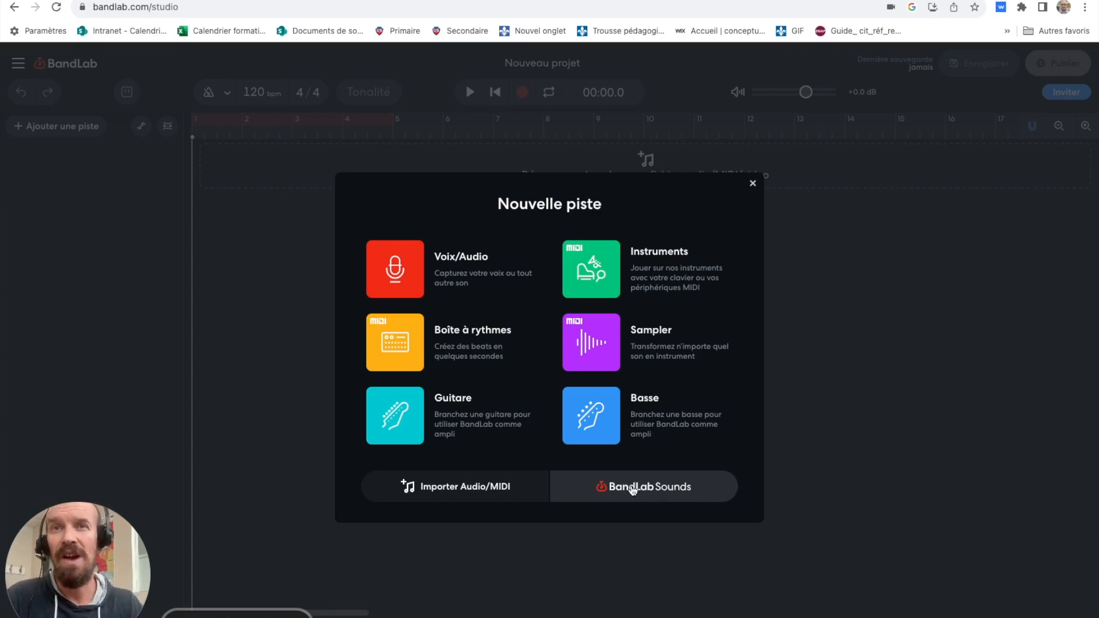
left_click(633, 488)
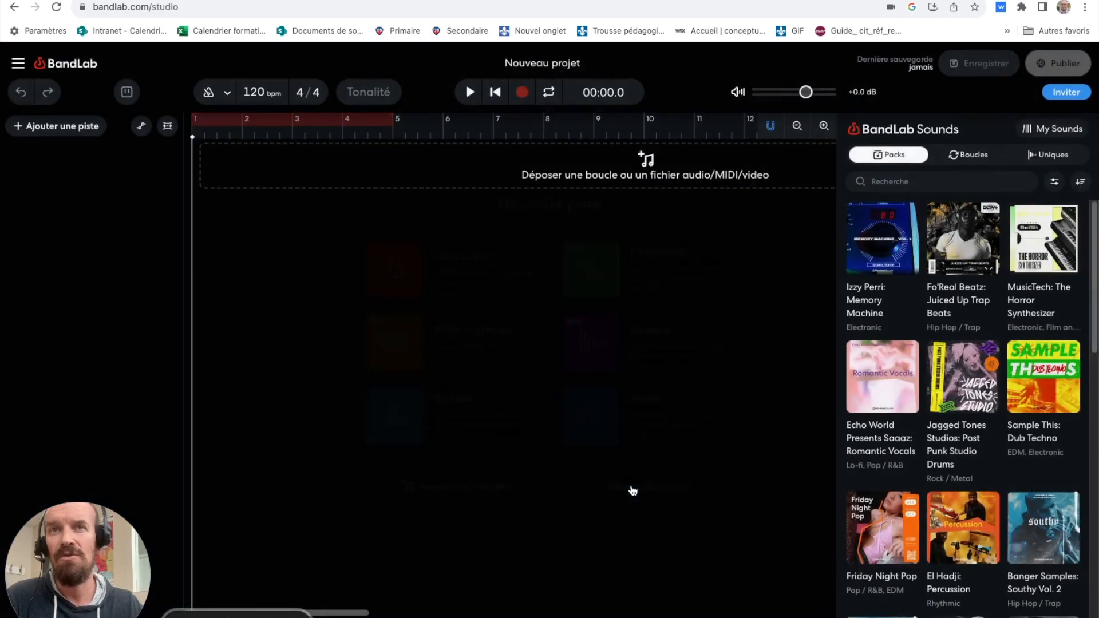
Search the BandLab Sounds loops for "drum"
left_click(970, 156)
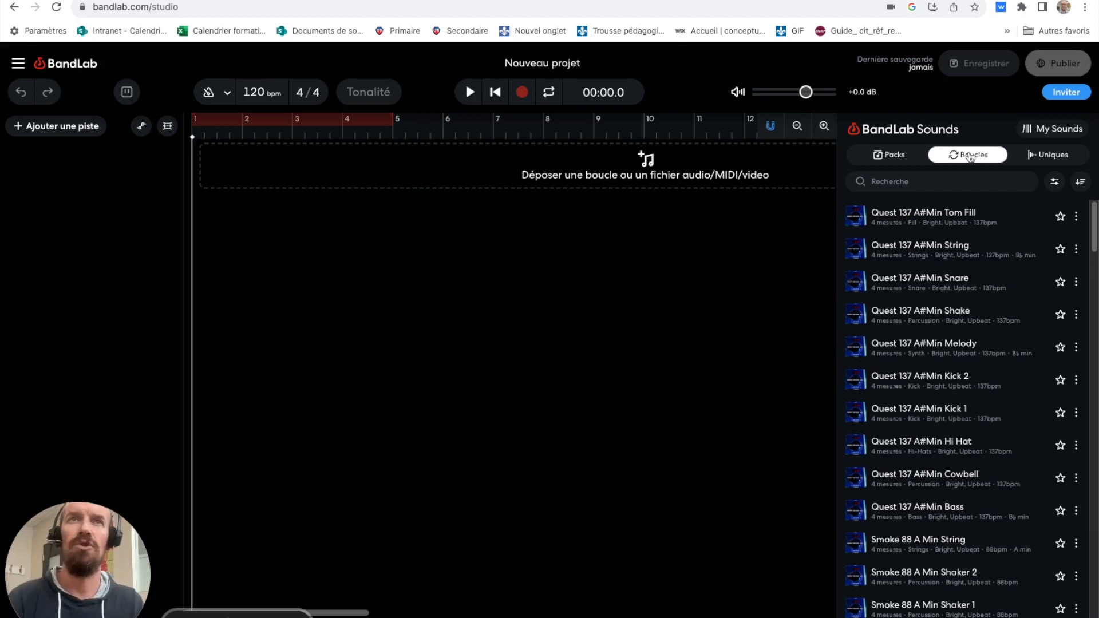
left_click(899, 181)
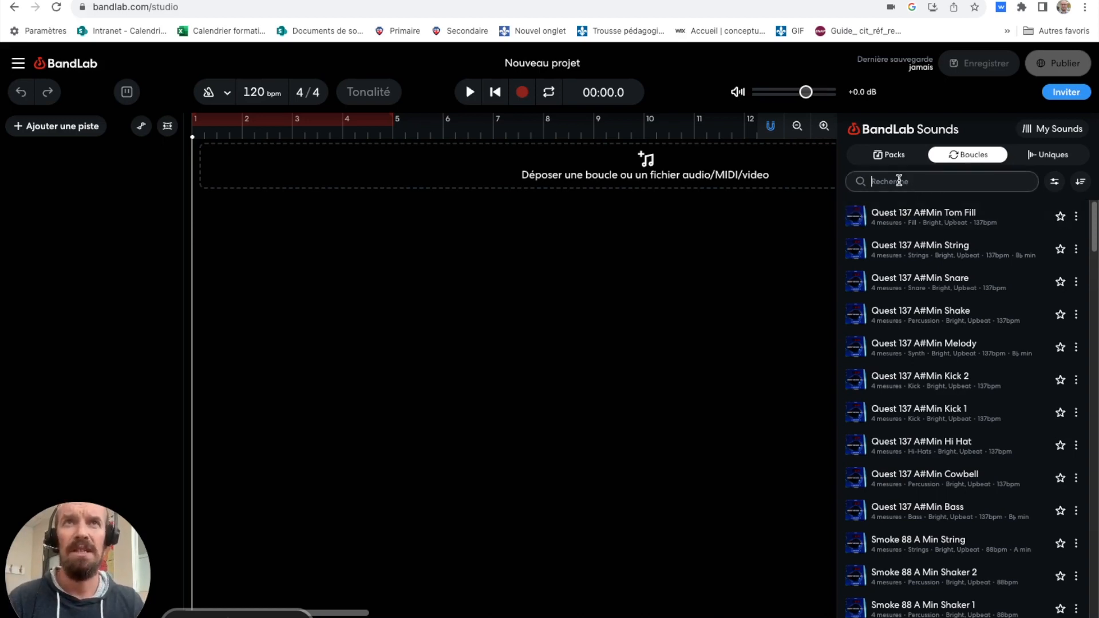
type("drum")
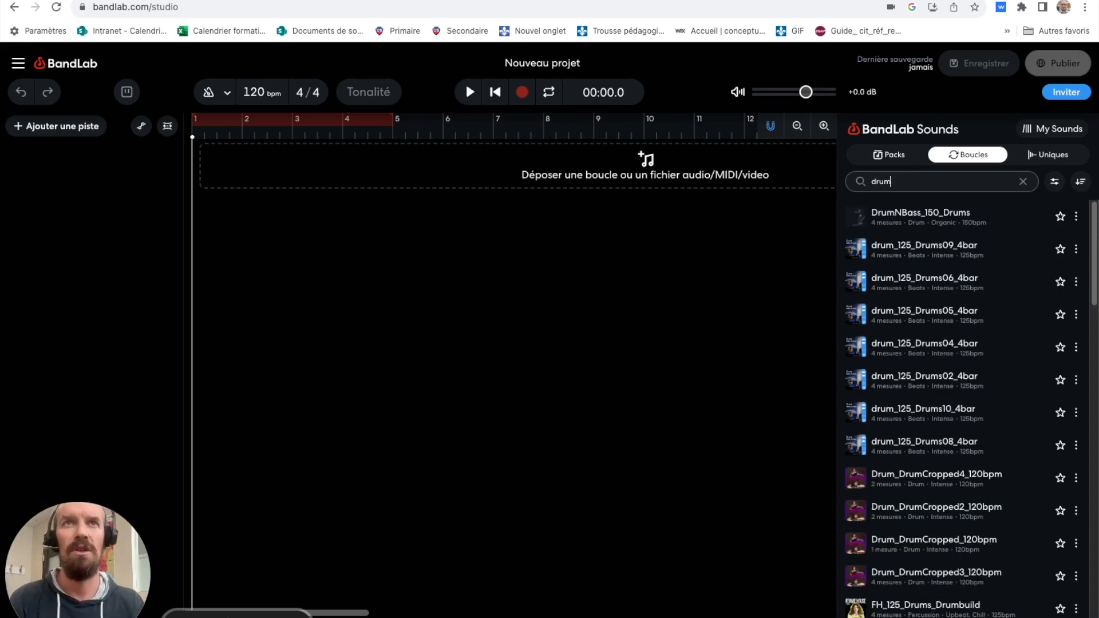
Preview the drum_125_Drums05_4bar loop and place drum_125_Drums06_4bar on a new track near the start of the timeline
left_click(900, 311)
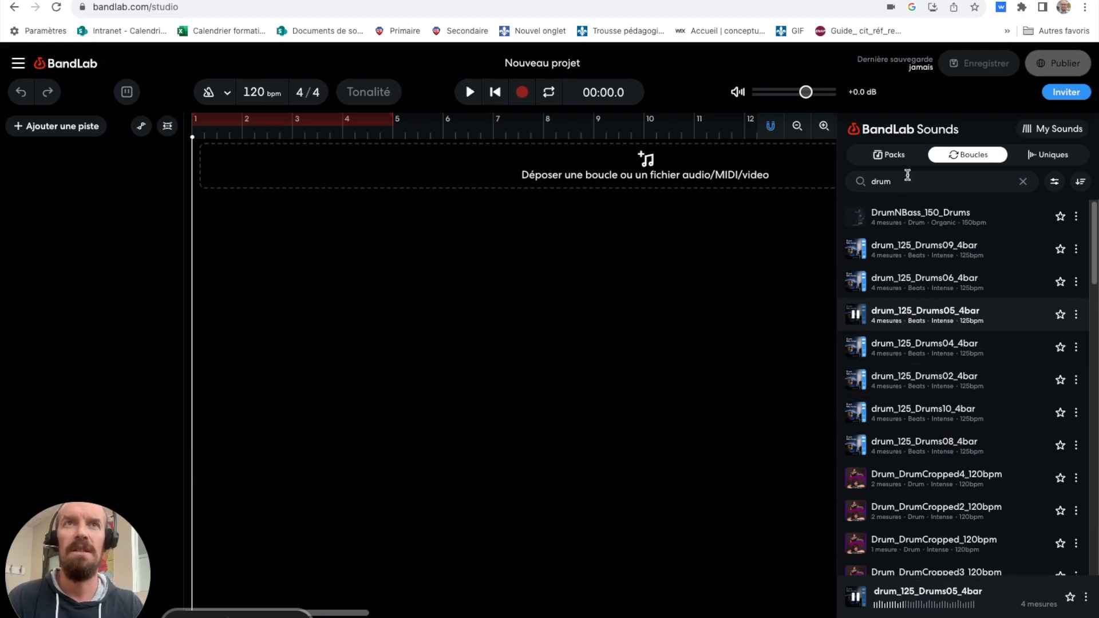
left_click(857, 599)
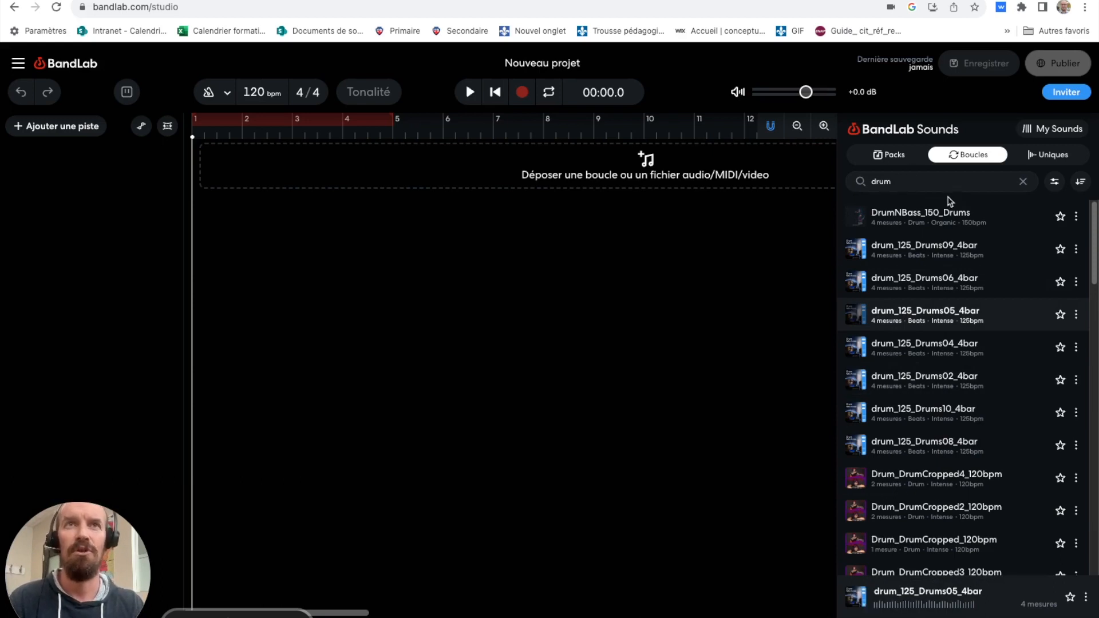
left_click_drag(923, 312, 246, 229)
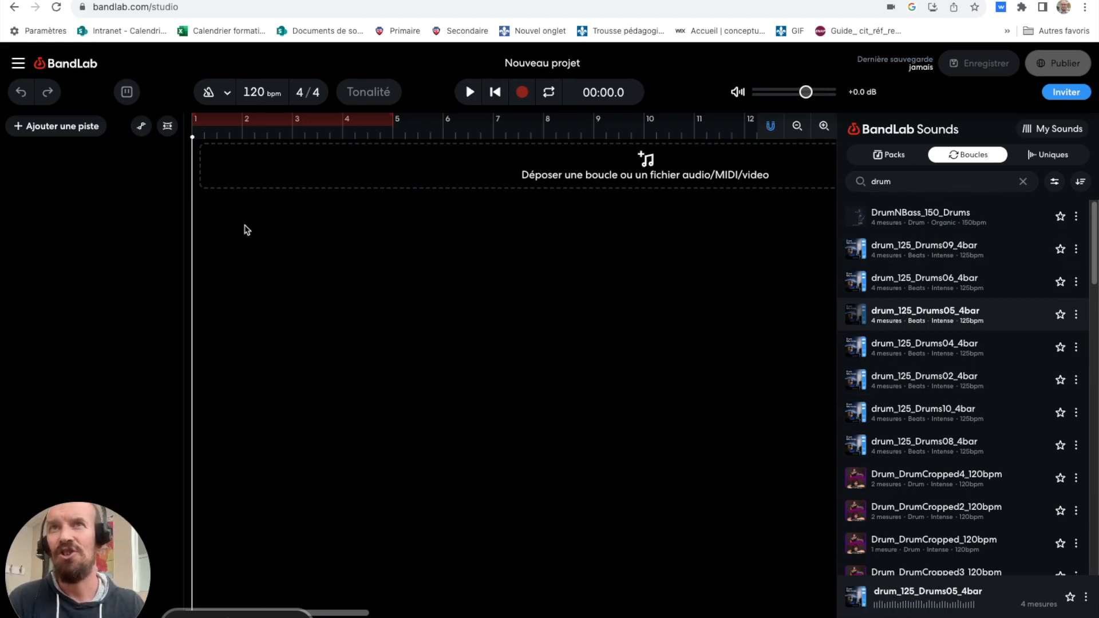
left_click_drag(912, 282, 247, 155)
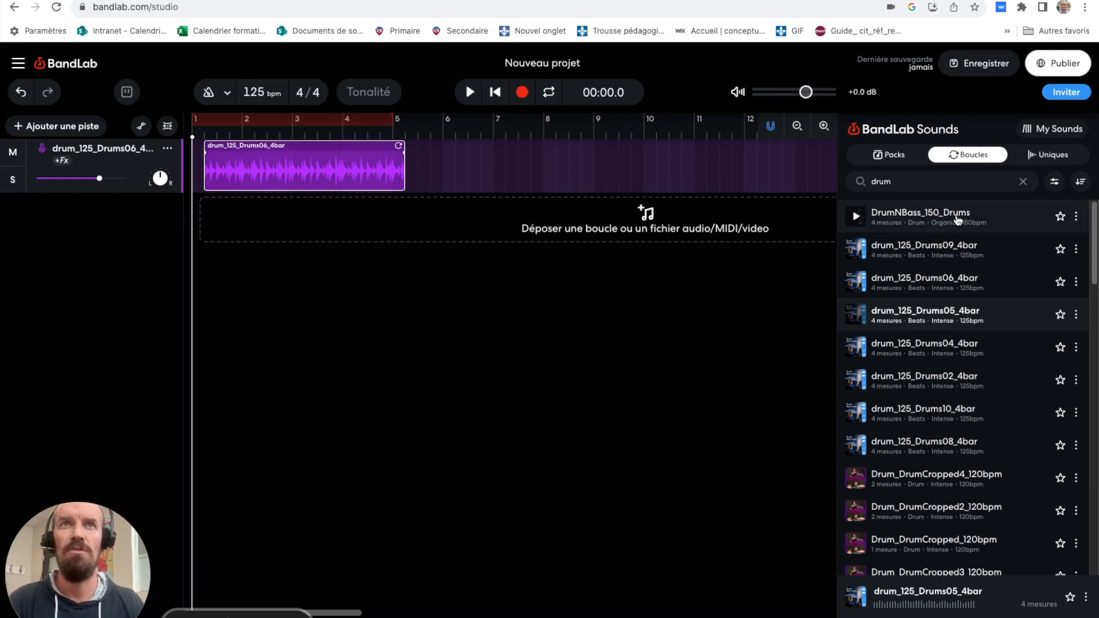
Search the loops for "bass" and preview Bass4
left_click(895, 181)
key("BackSpace")
key("BackSpace")
key("BackSpace")
key("BackSpace")
type("bass")
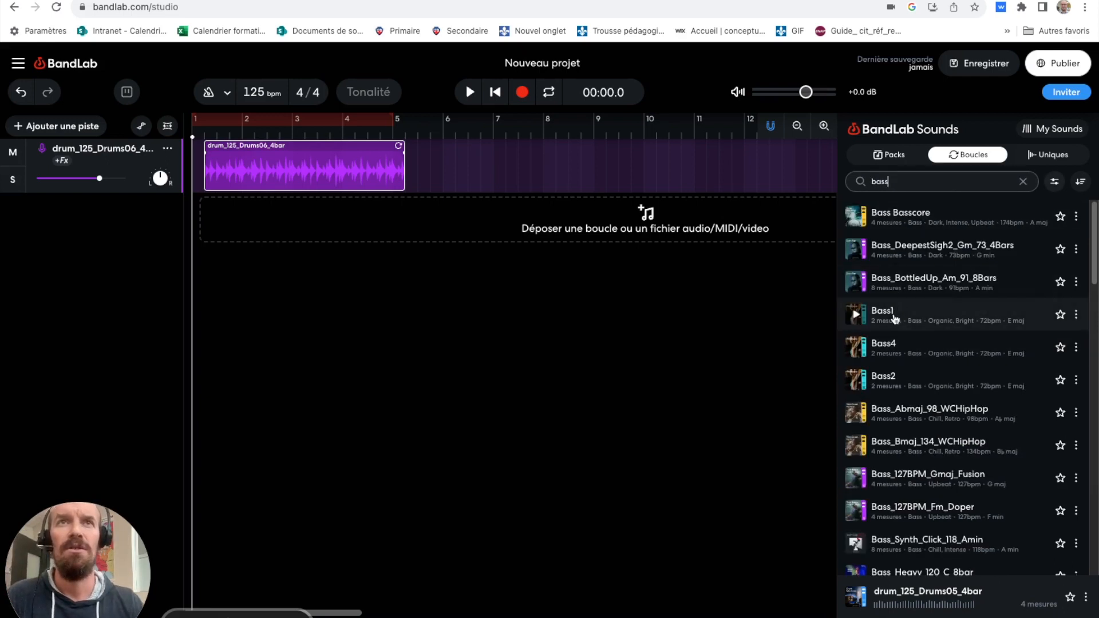
left_click(880, 347)
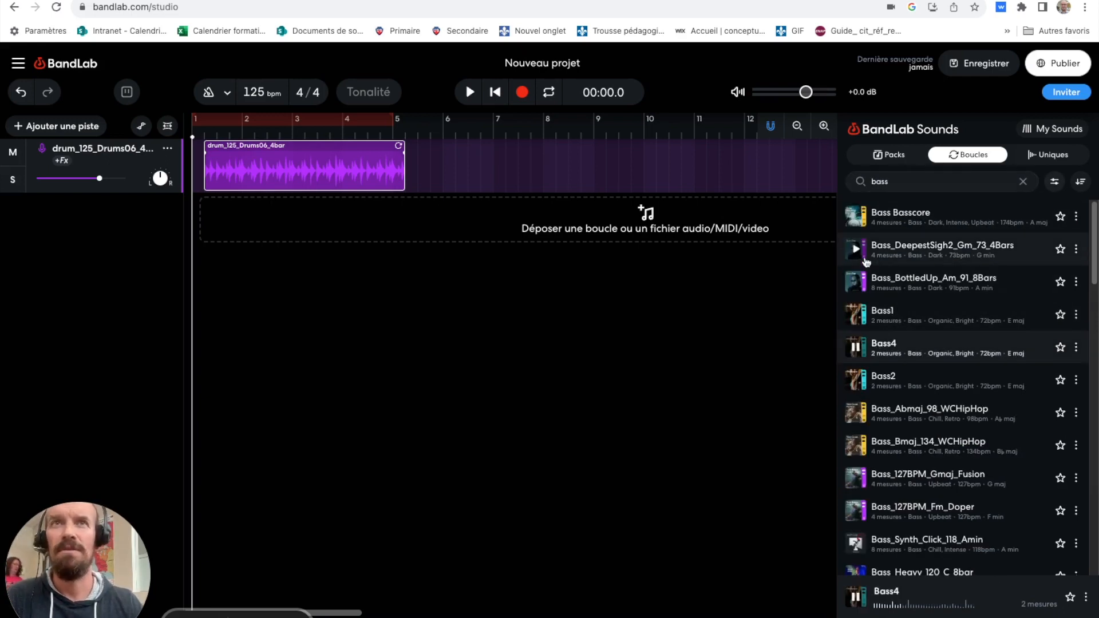
left_click(856, 598)
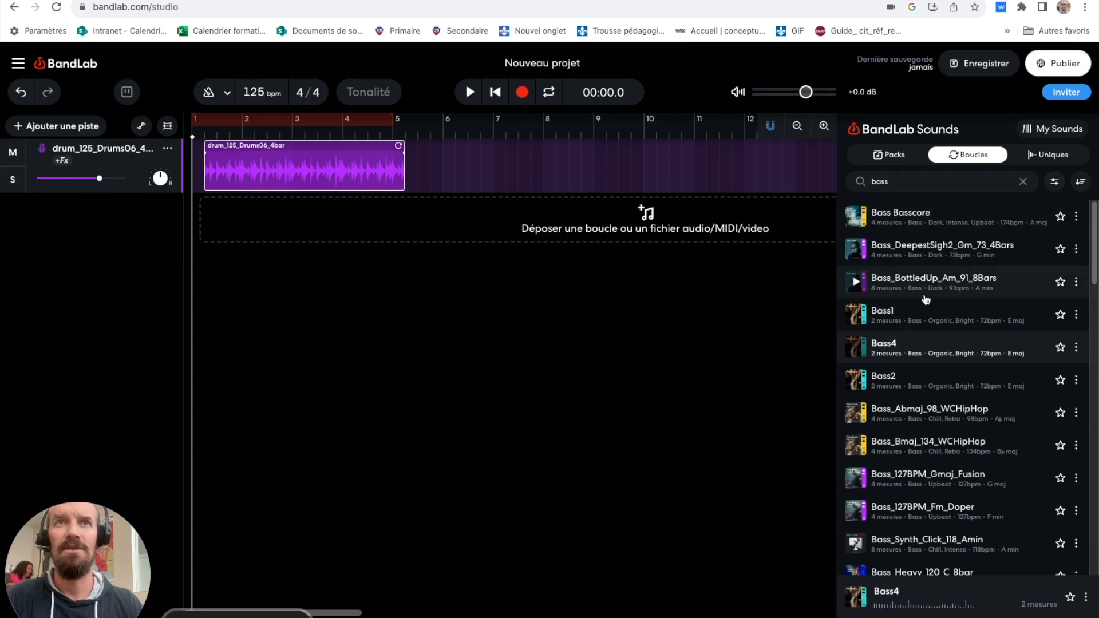
Add the Bass1 loop on a new track below the drums and set the project key to E major
left_click_drag(909, 314, 215, 220)
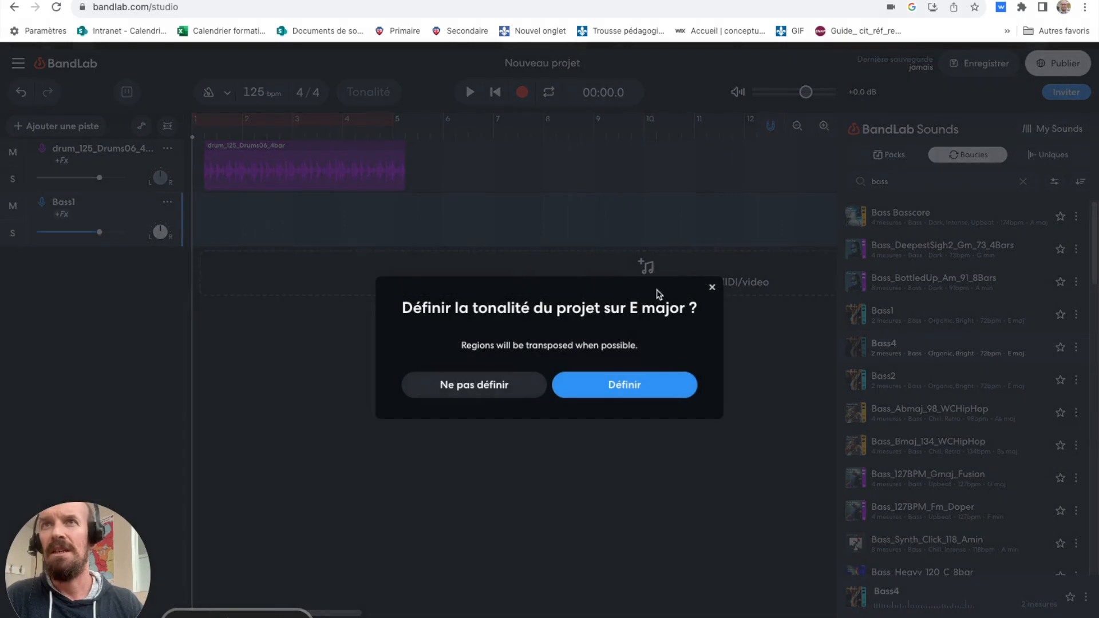
left_click(679, 388)
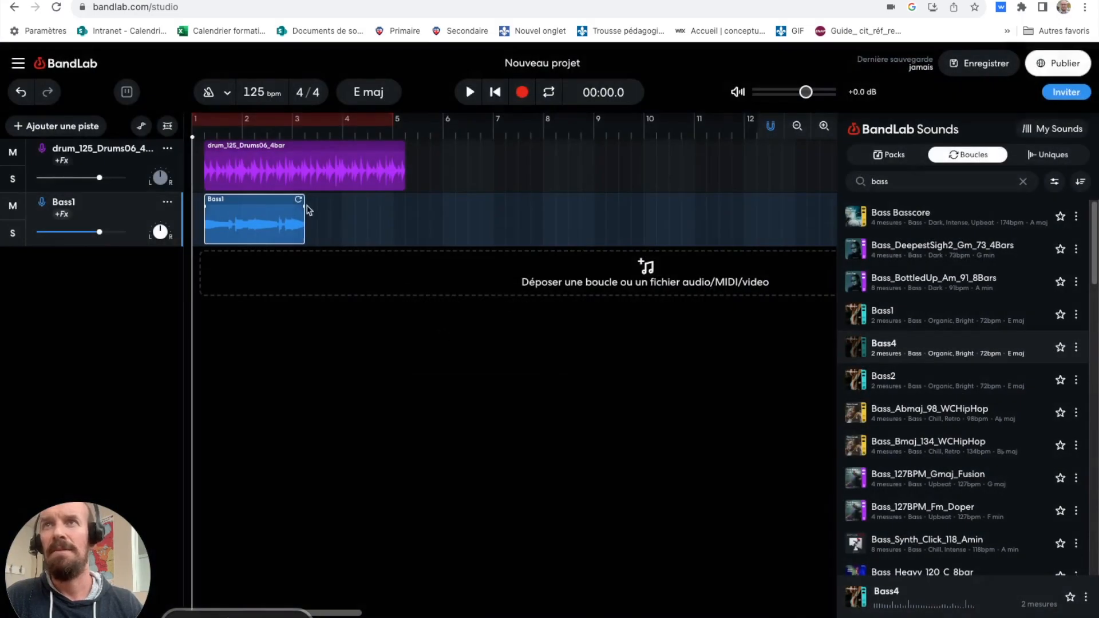
Extend the Bass1 loop to the end of the drum loop and play back both tracks together
left_click_drag(304, 206, 404, 213)
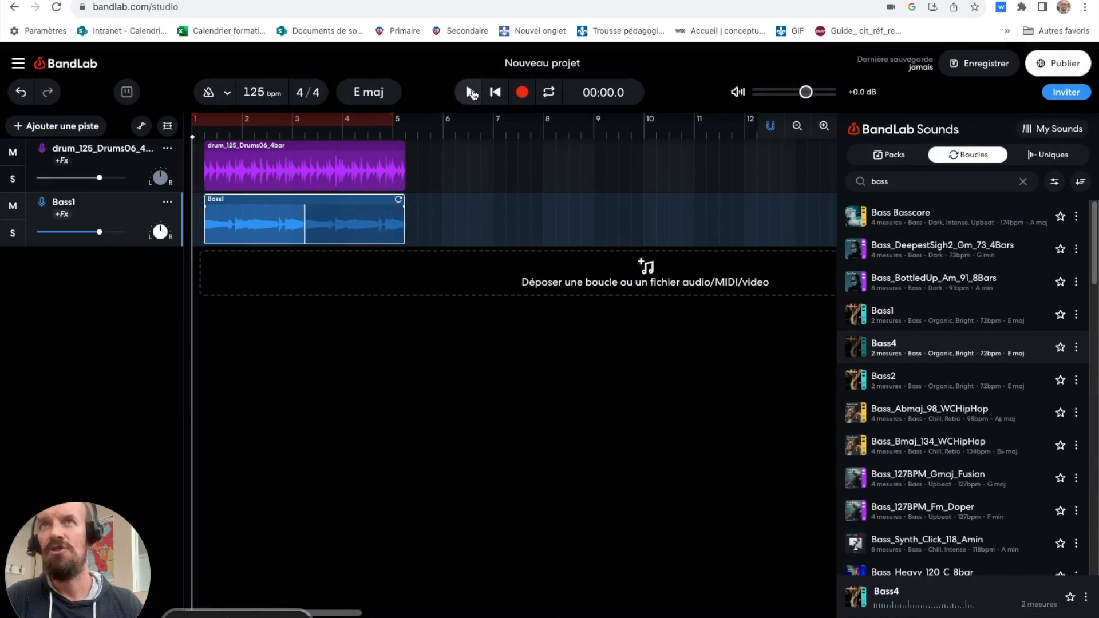
left_click(470, 92)
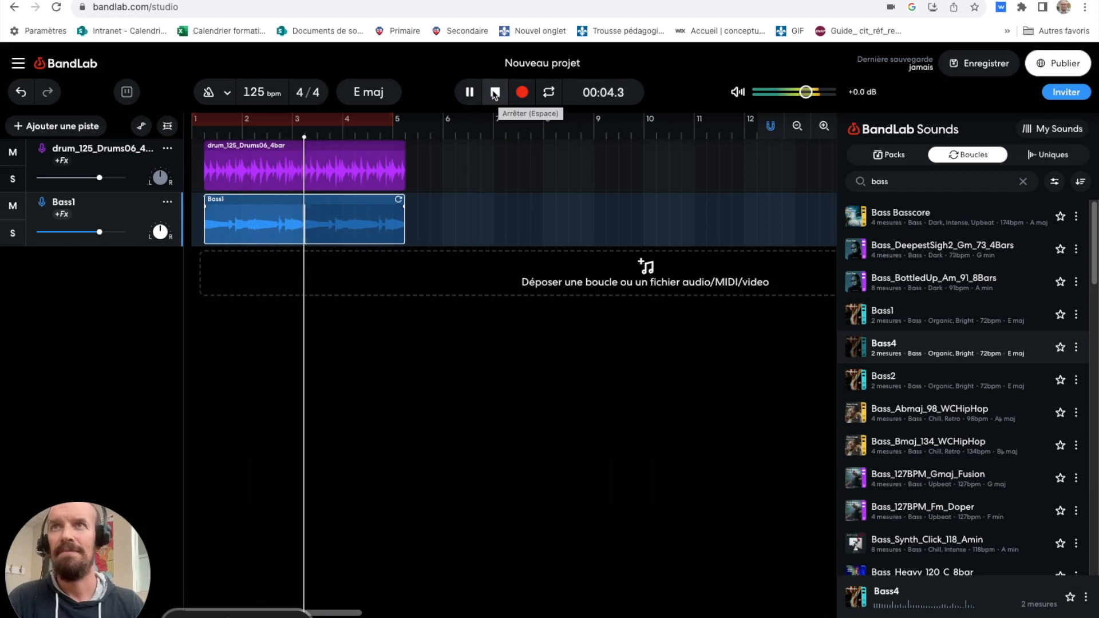
left_click(495, 92)
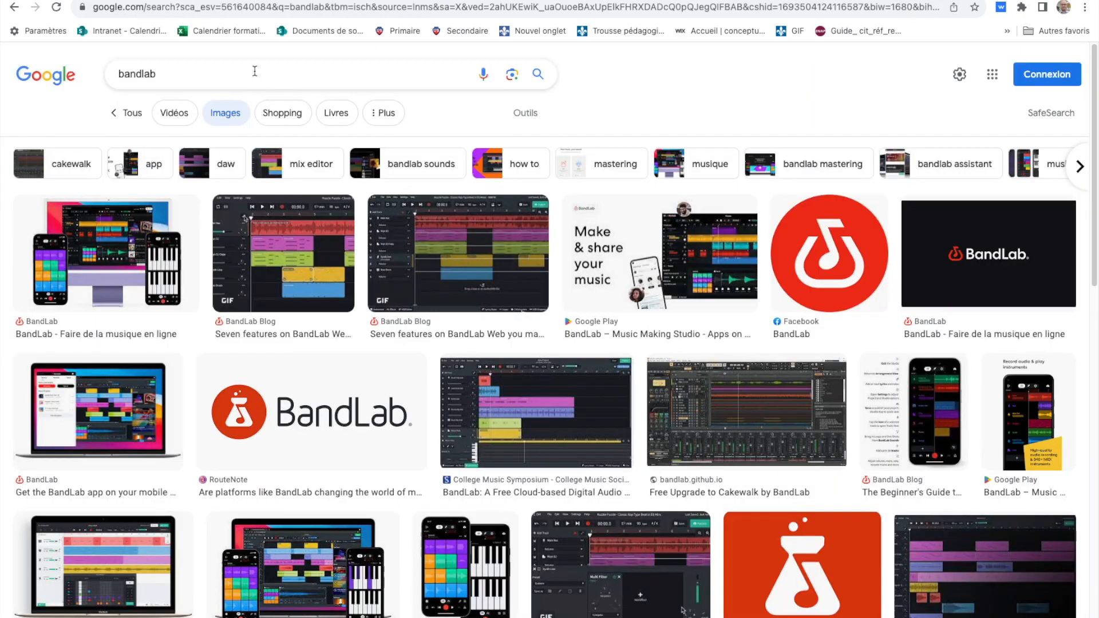
Search Google for "bandlab" across all results and open the official BandLab site
left_click(255, 71)
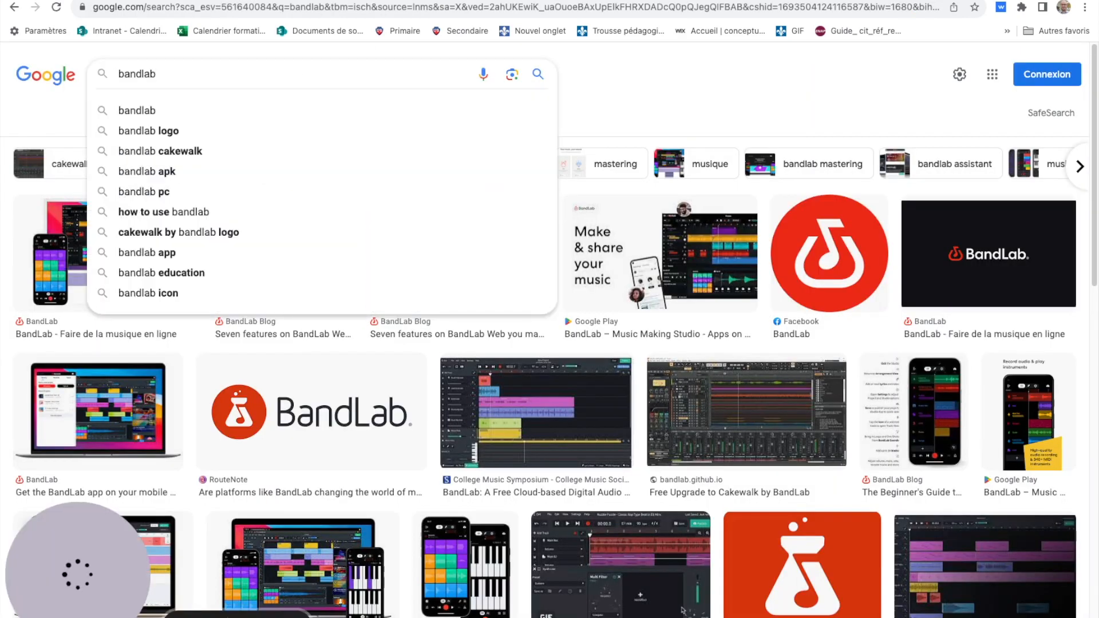
key("Return")
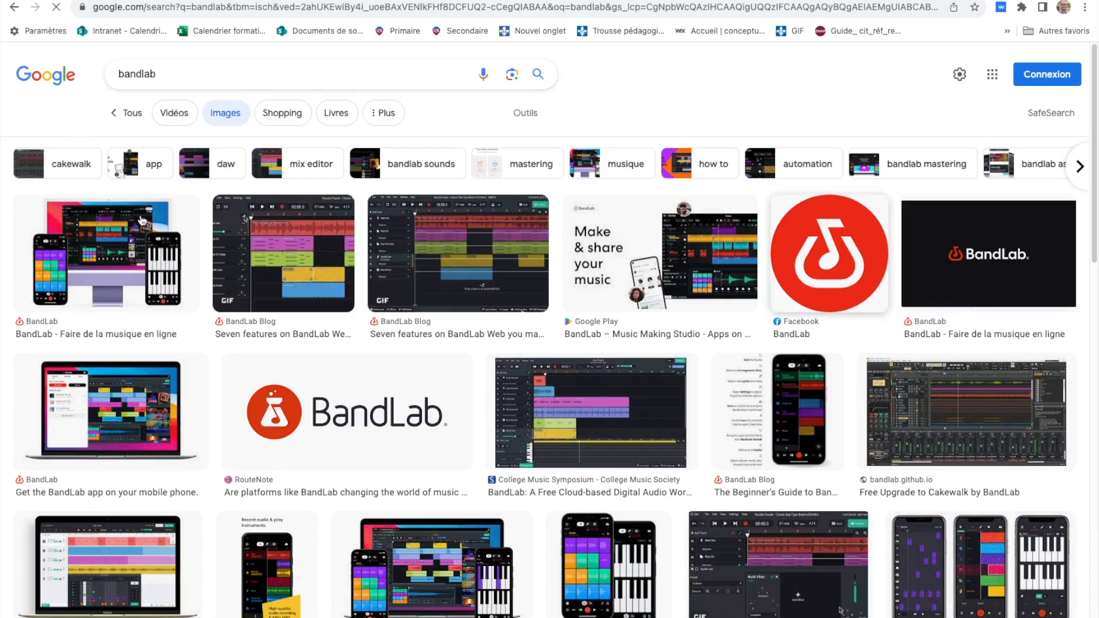
left_click(129, 114)
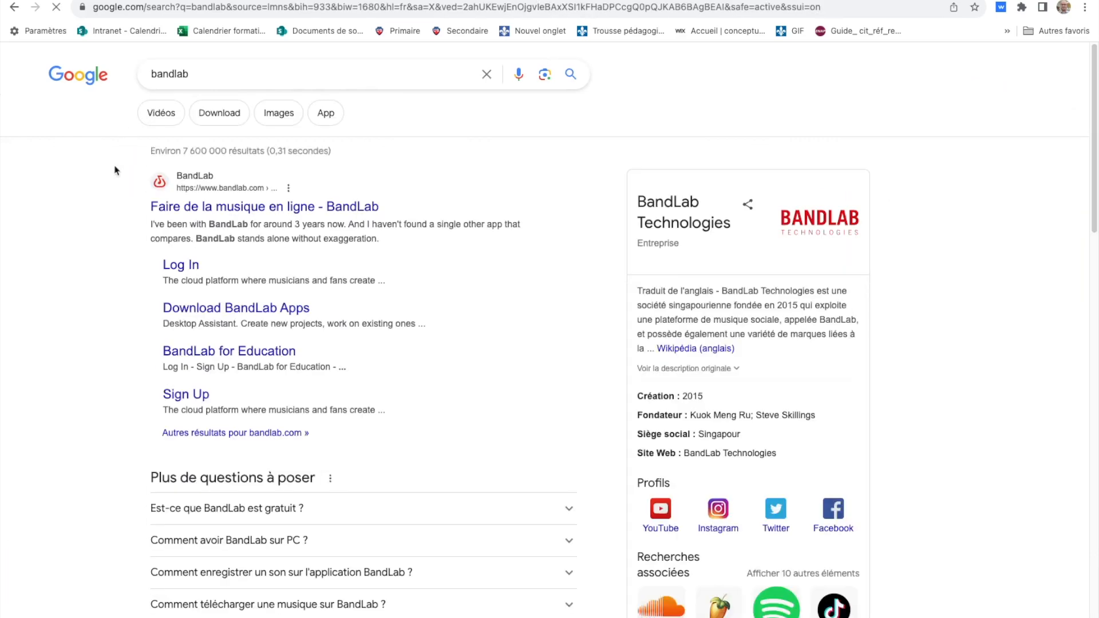
left_click(184, 210)
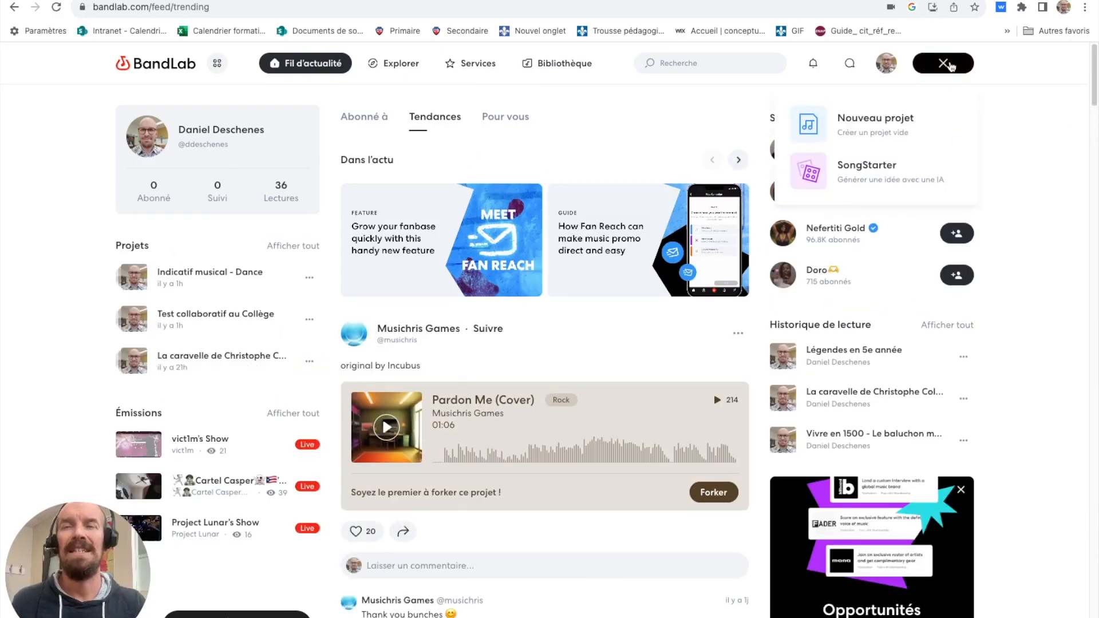
Create a new empty BandLab project without restoring the last unsaved session
left_click(882, 122)
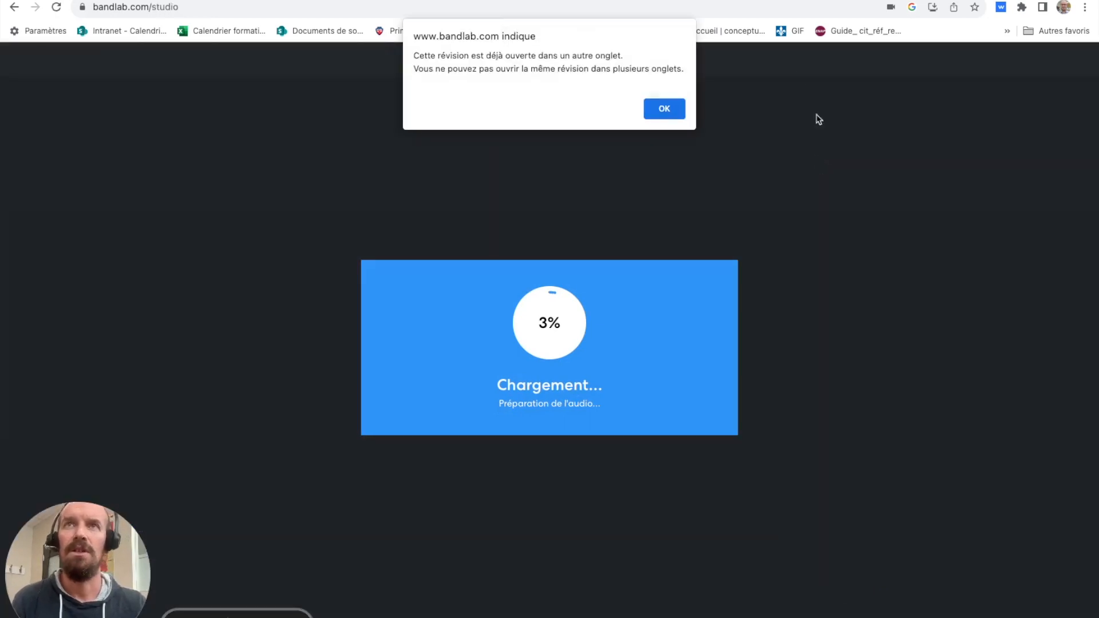
left_click(665, 111)
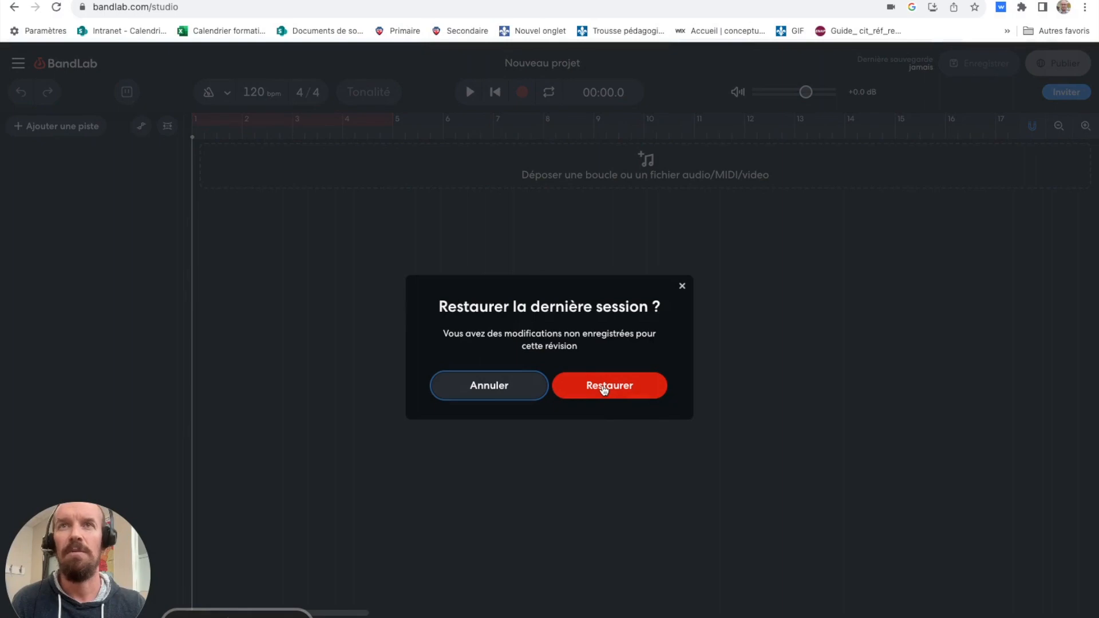
left_click(493, 386)
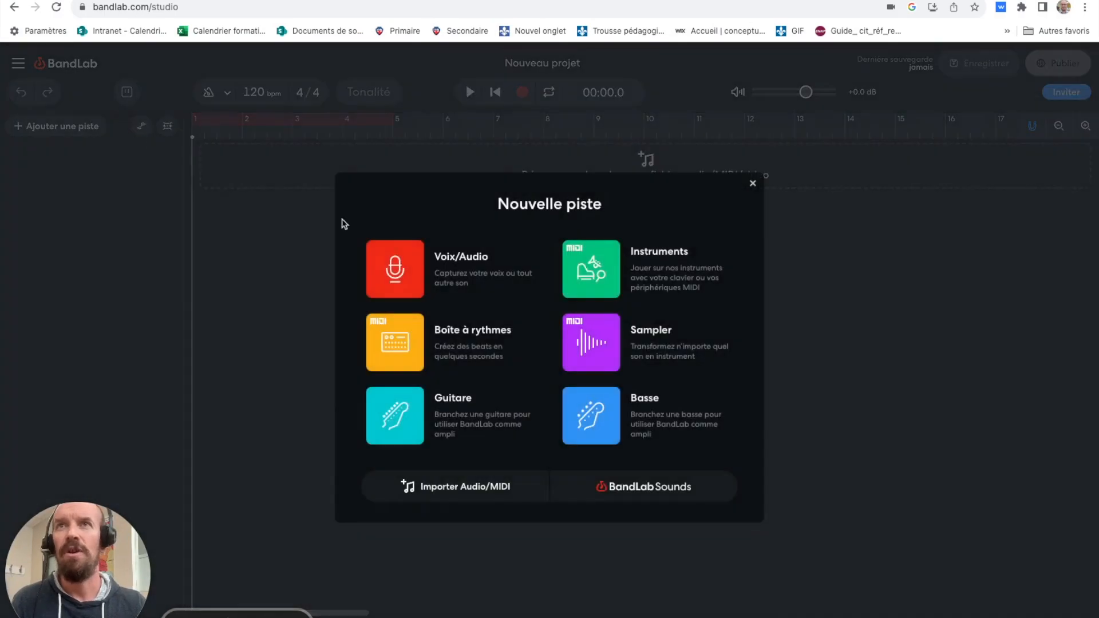
Add a Voix/Audio track and set its input to the Logitech USB Headset
left_click(399, 275)
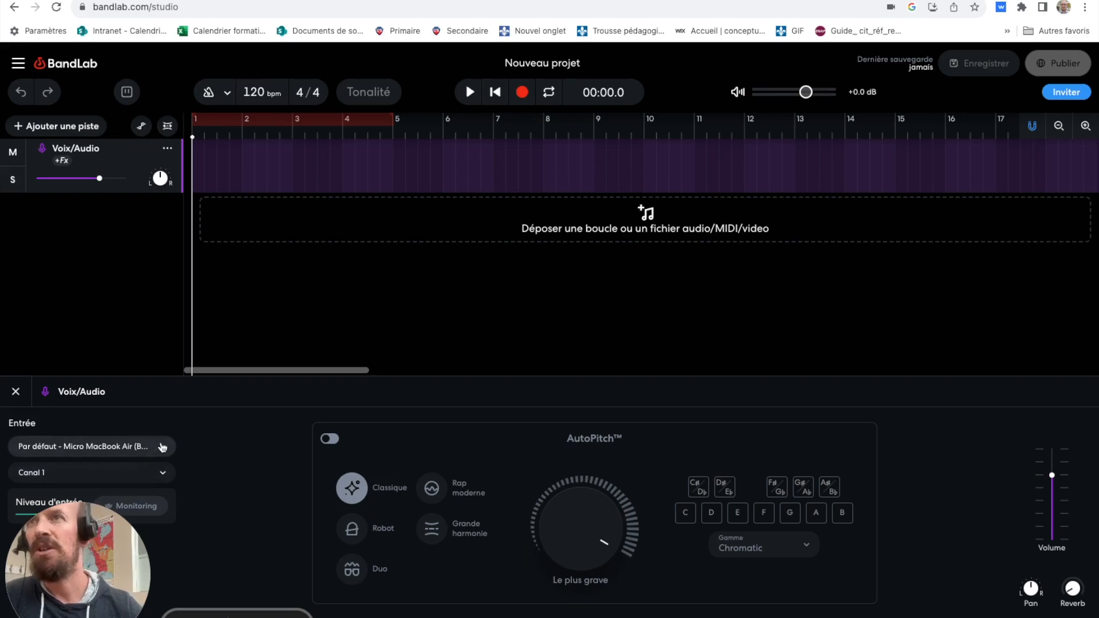
left_click(162, 447)
left_click(98, 464)
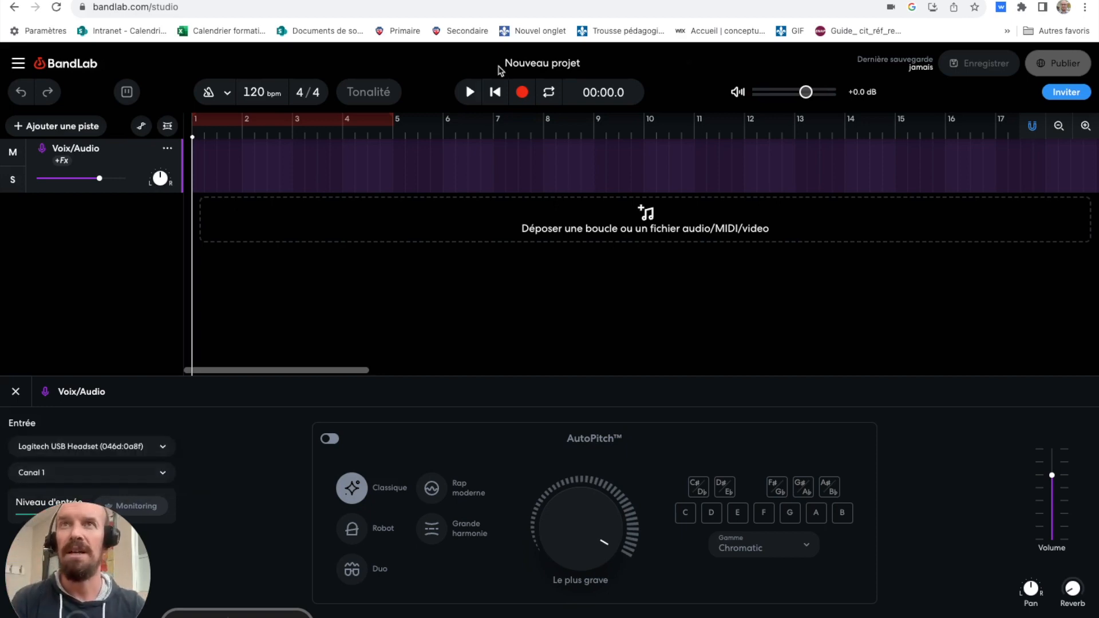
Record a voice clip about 6 seconds long on the Voix/Audio track and play back part of it
left_click(522, 91)
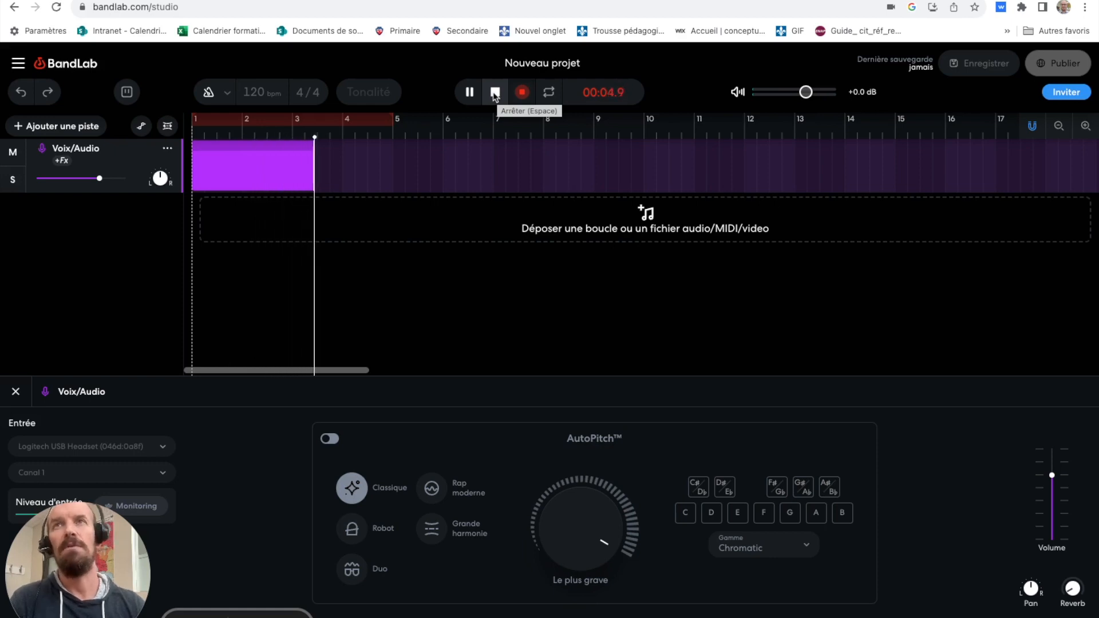
left_click(495, 93)
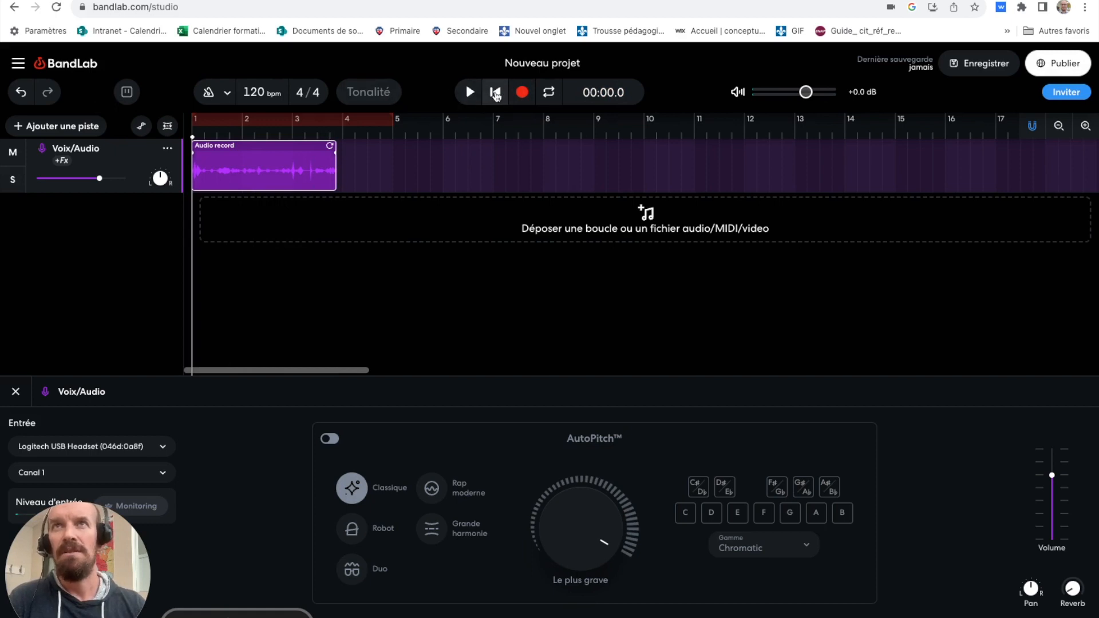
left_click(470, 92)
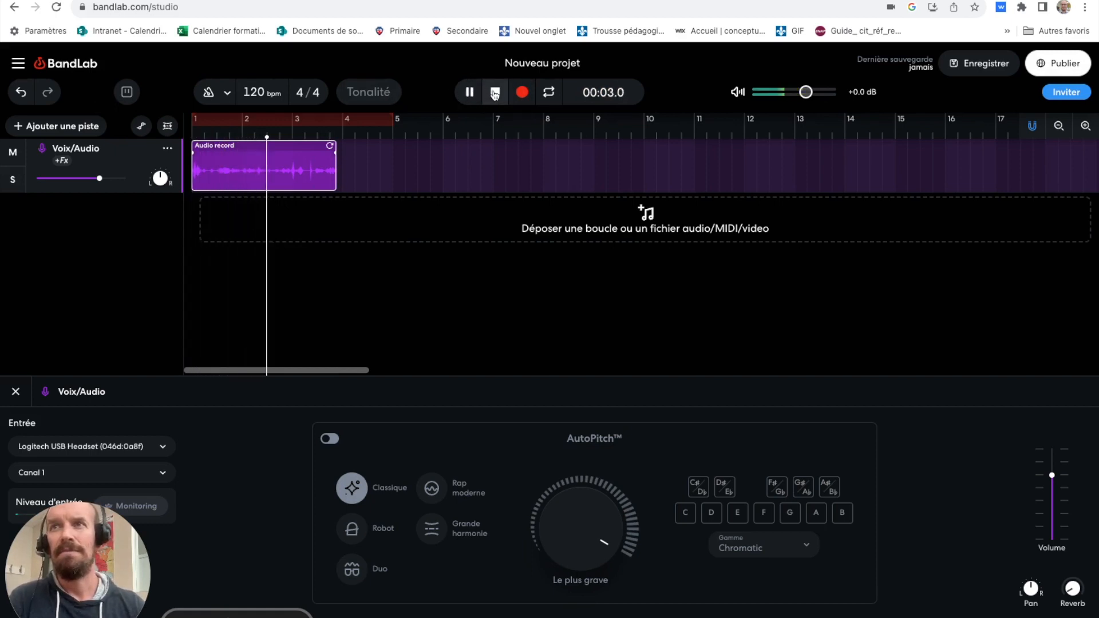
left_click(495, 92)
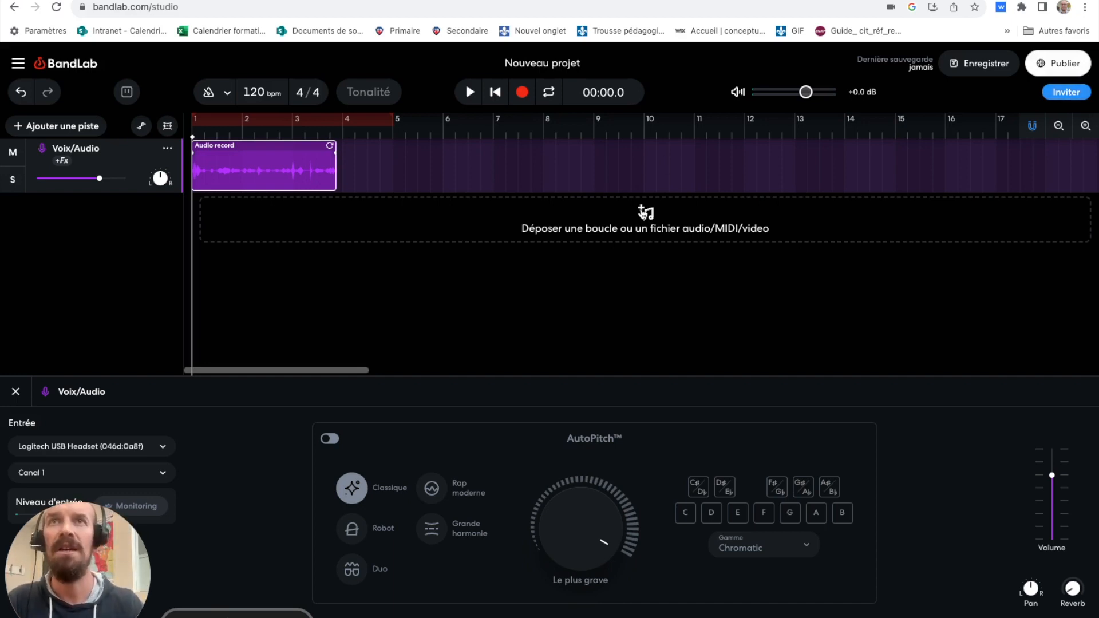
Import Indicatif_musical__Dance.mp3 from the Téléchargements folder as a new track
left_click(644, 213)
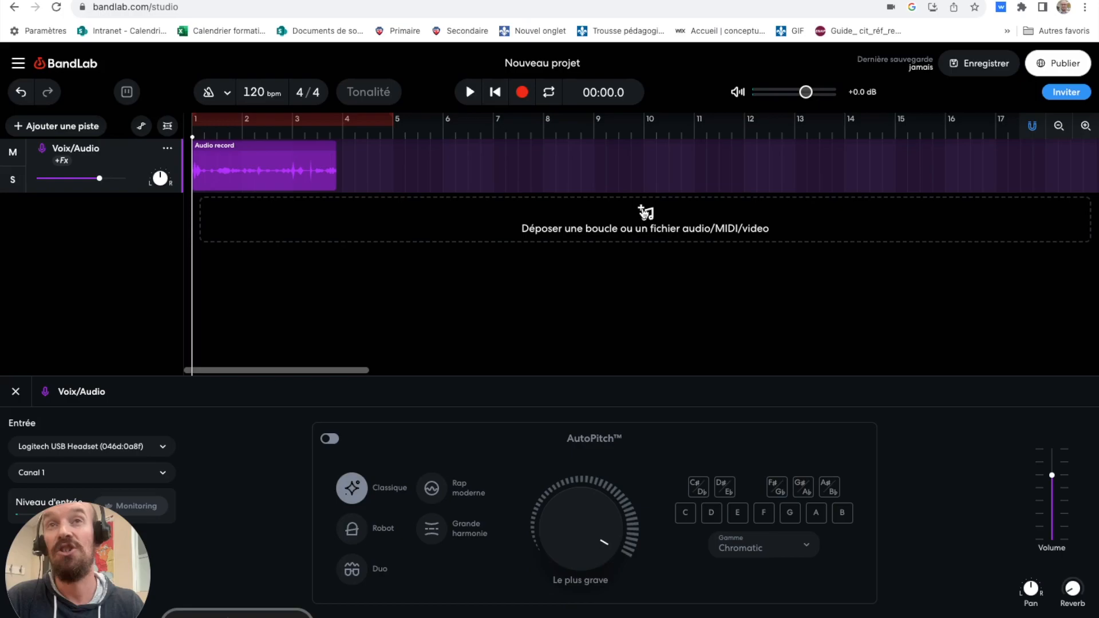
left_click(644, 213)
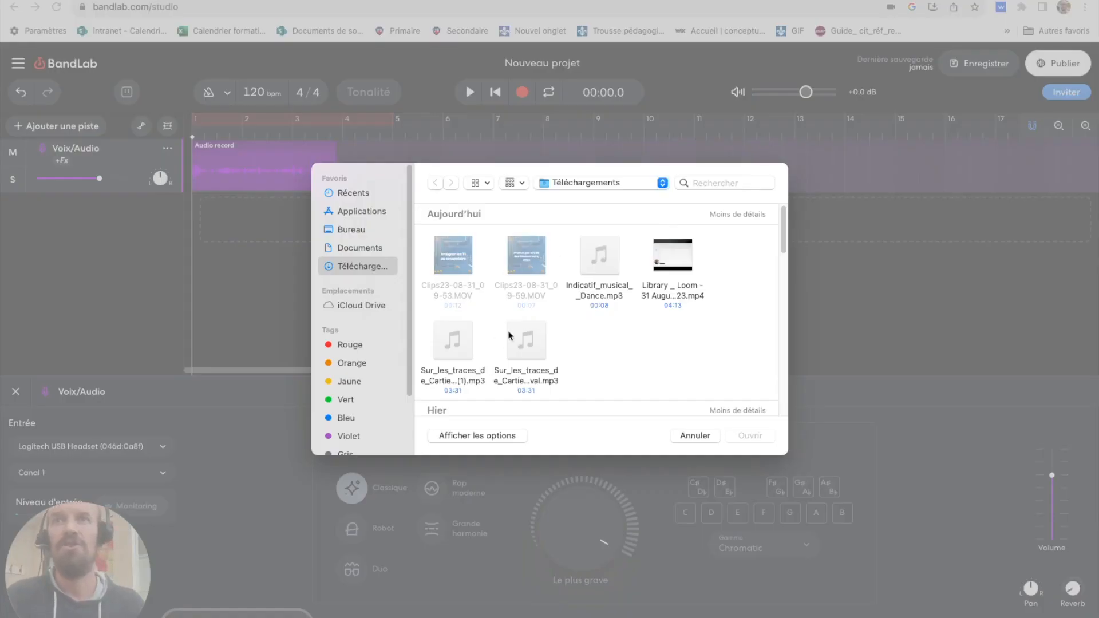
left_click(596, 269)
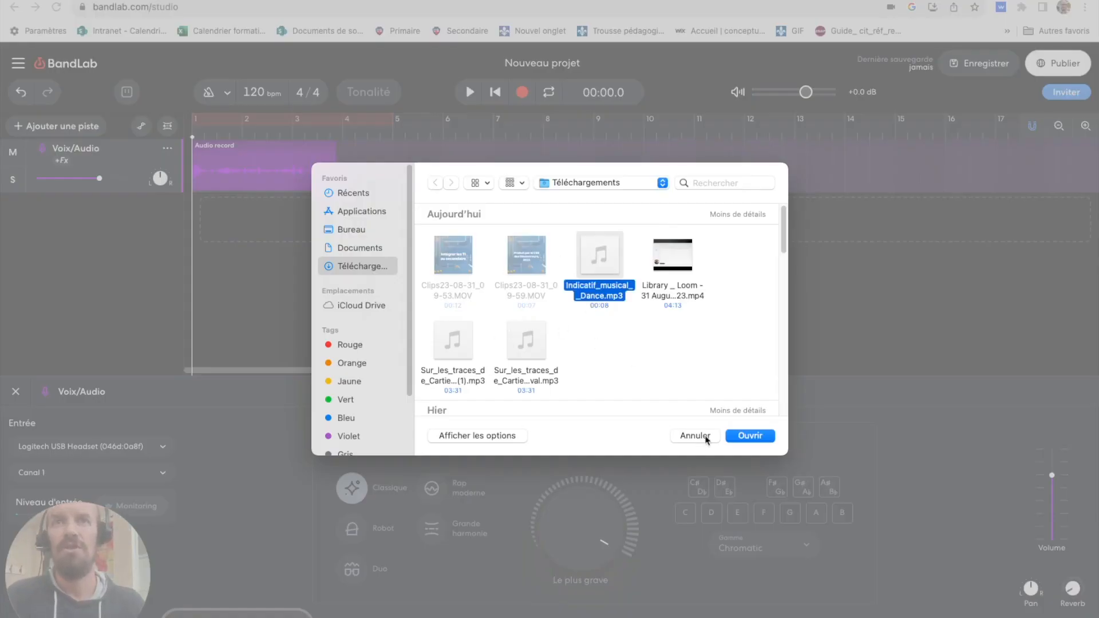
left_click(749, 437)
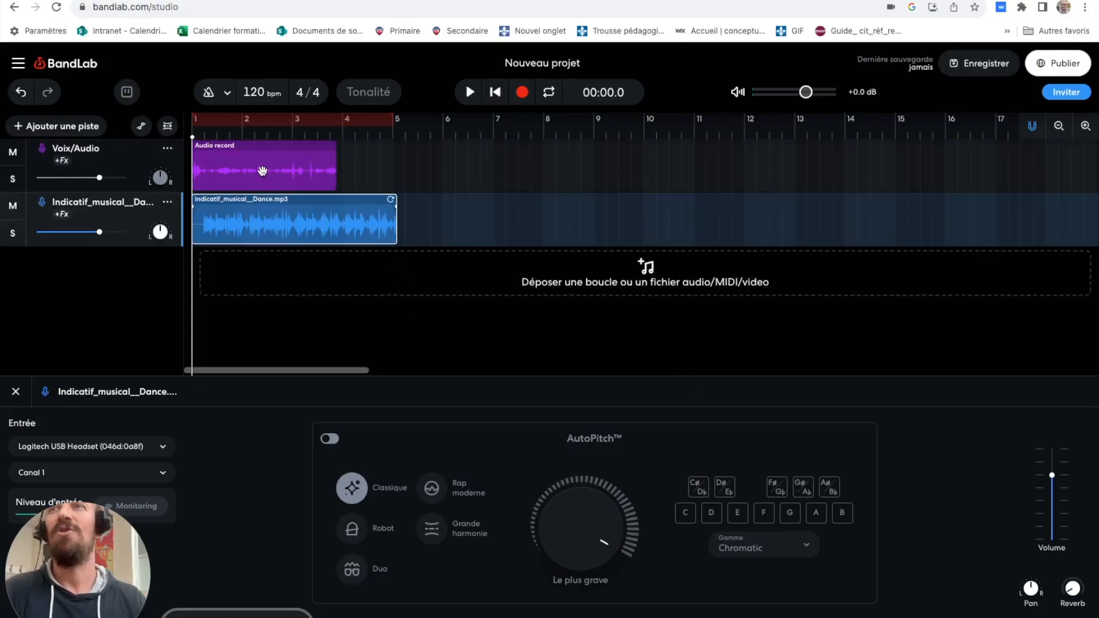
Keep the voice clip at the start, move the Indicatif_musical__Dance clip to just before bar 4, and play back the transition
left_click_drag(261, 172, 446, 151)
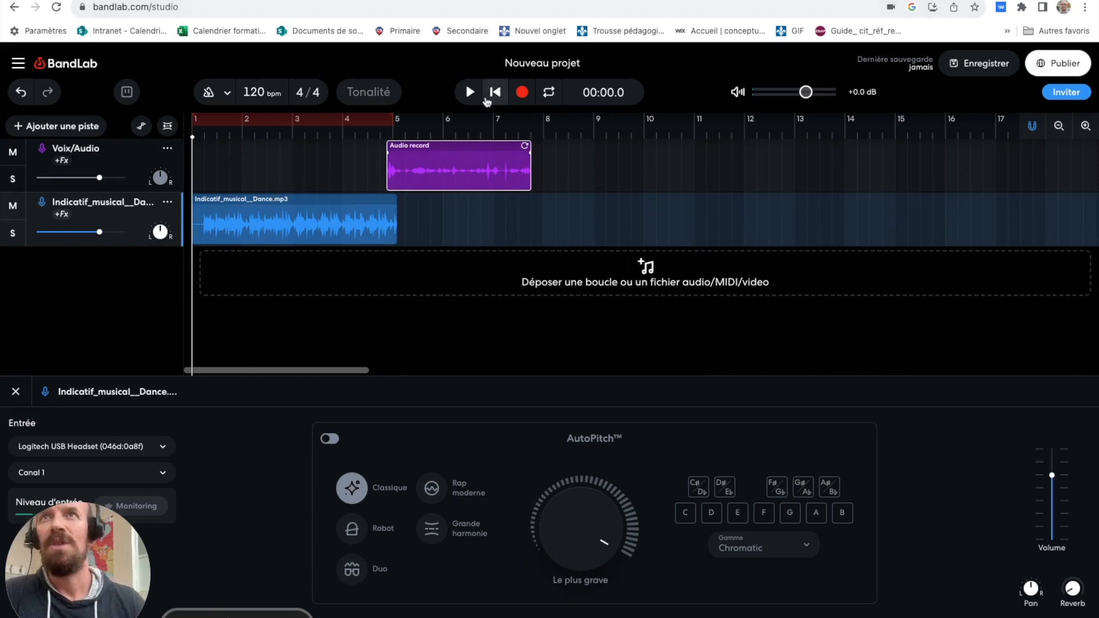
left_click_drag(467, 165, 282, 173)
left_click_drag(296, 225, 434, 226)
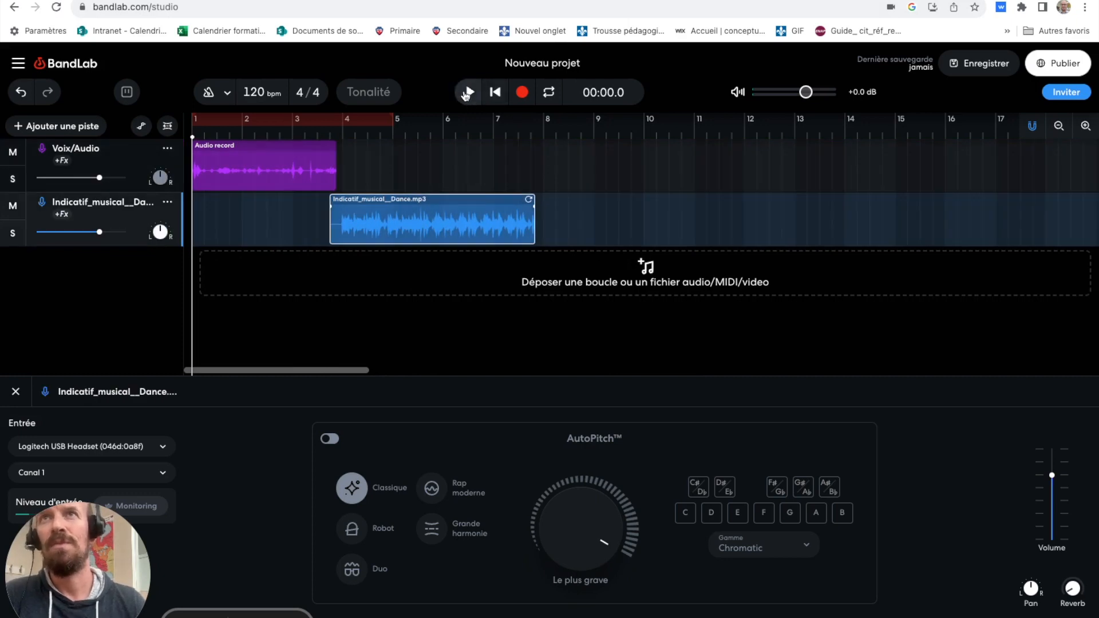
left_click(469, 95)
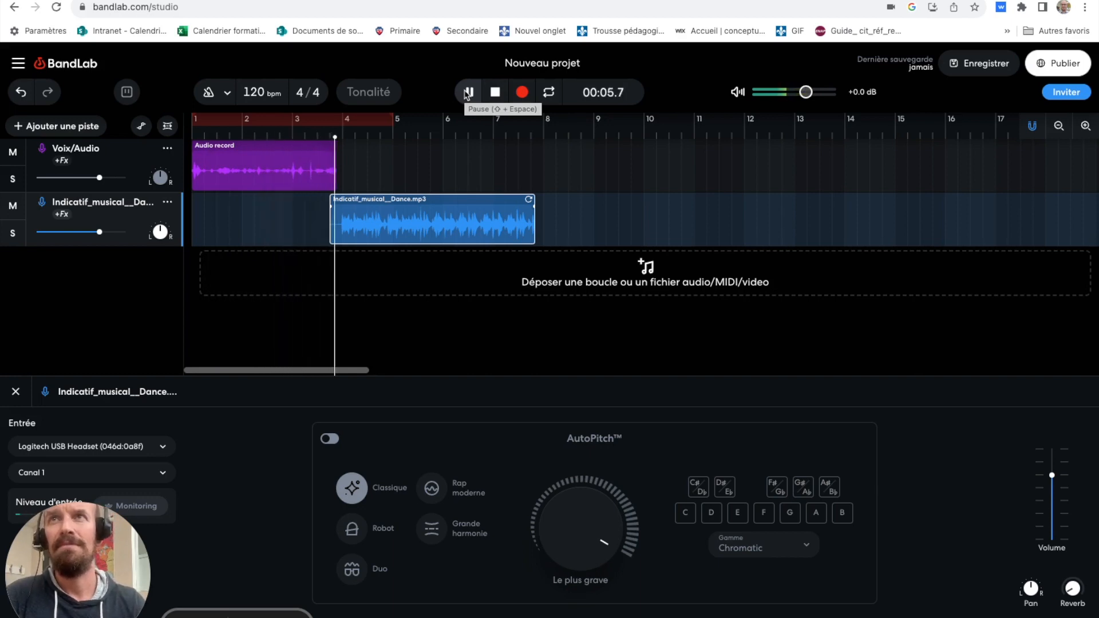
left_click(496, 93)
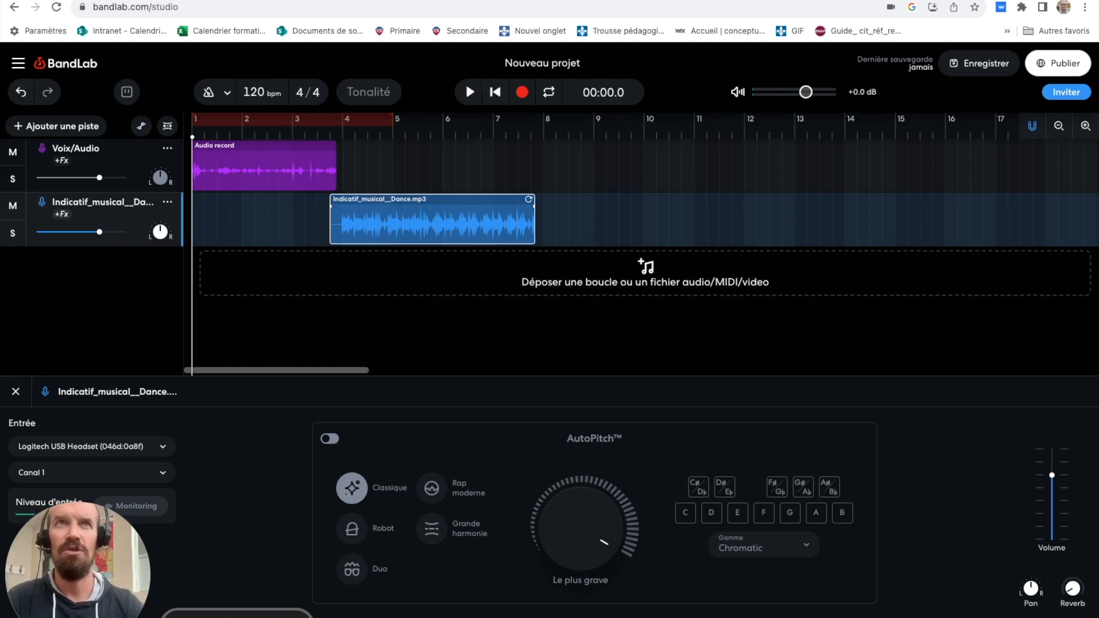
Publish the project under the name "Exemple", keeping the genre Autre
left_click(1059, 66)
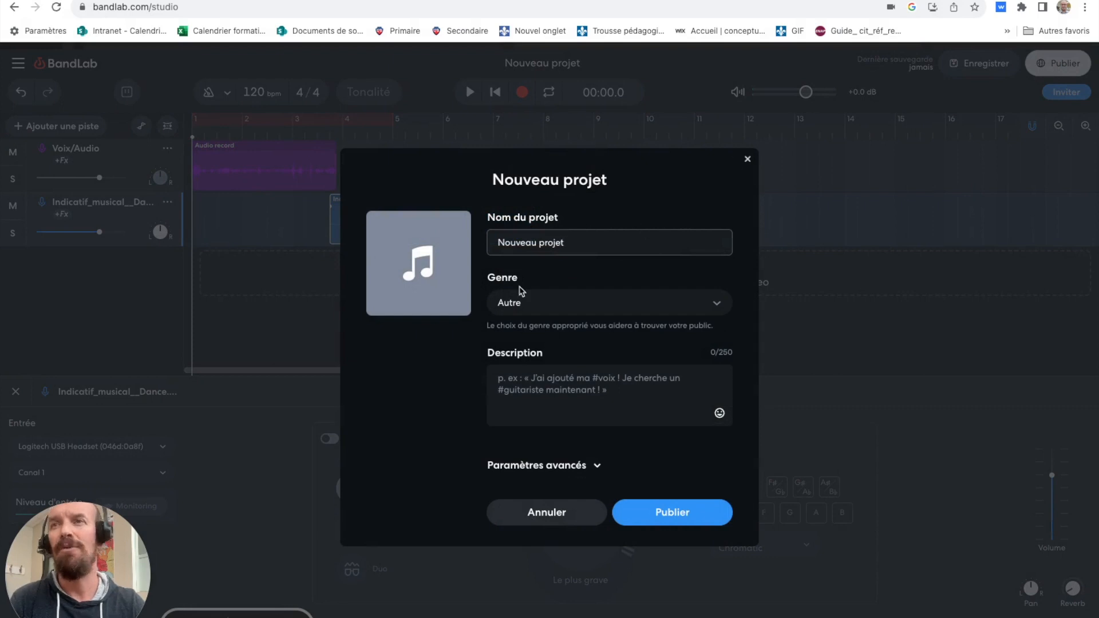
key("BackSpace")
key("BackSpace")
key("BackSpace")
key("BackSpace")
key("BackSpace")
key("BackSpace")
type("Exemple")
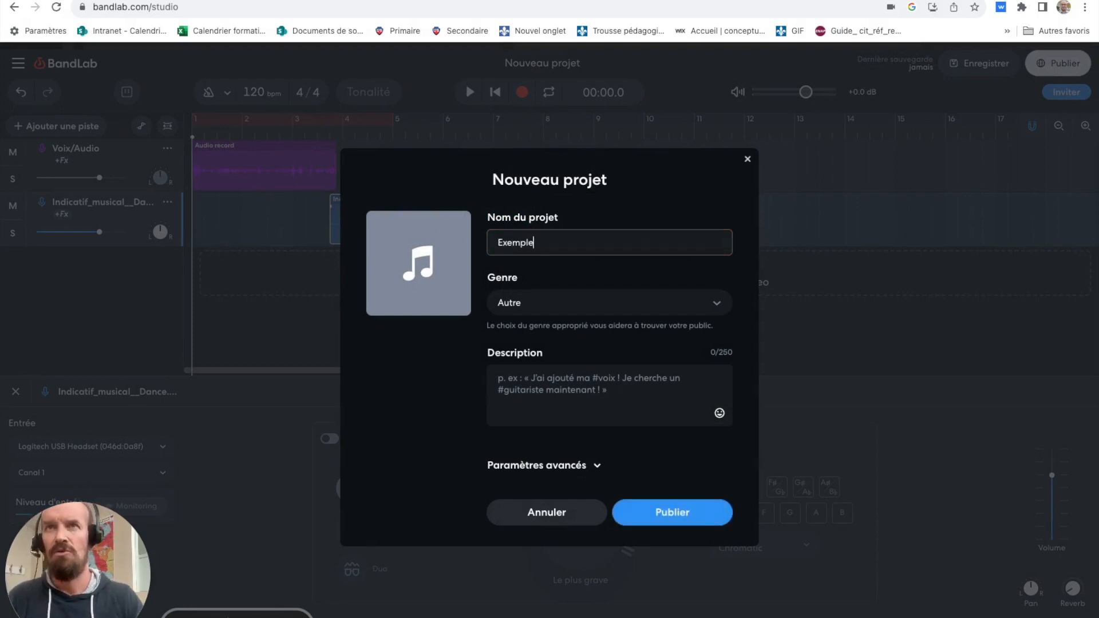
left_click(679, 517)
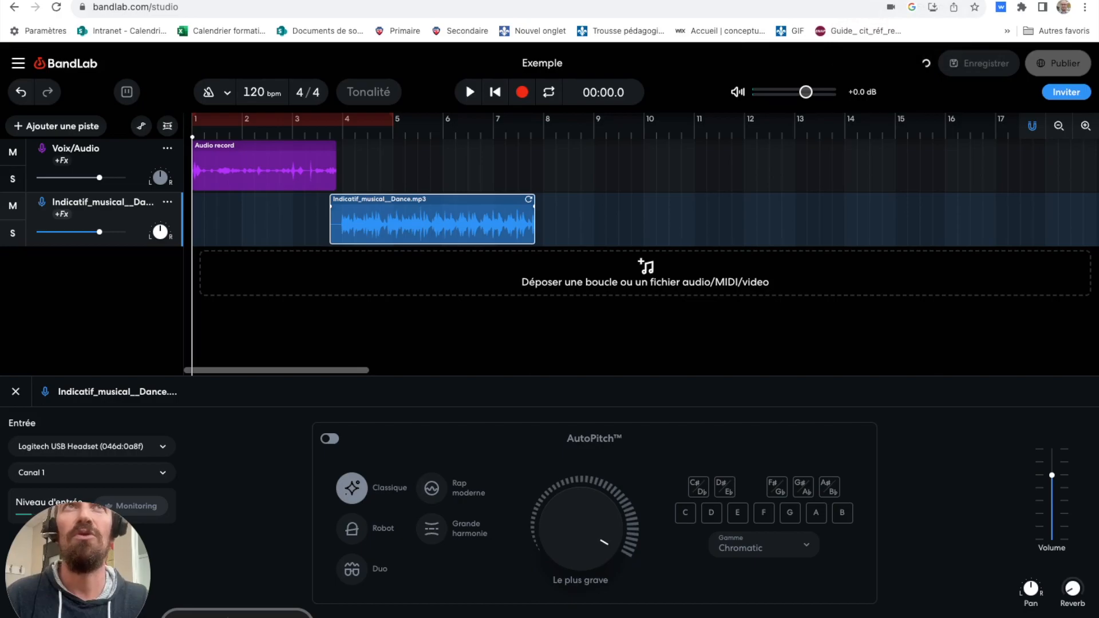
Search Google for "bandlab" in a new tab and open the Exemple project's page on the BandLab site
key("ctrl+t")
type("bandlab")
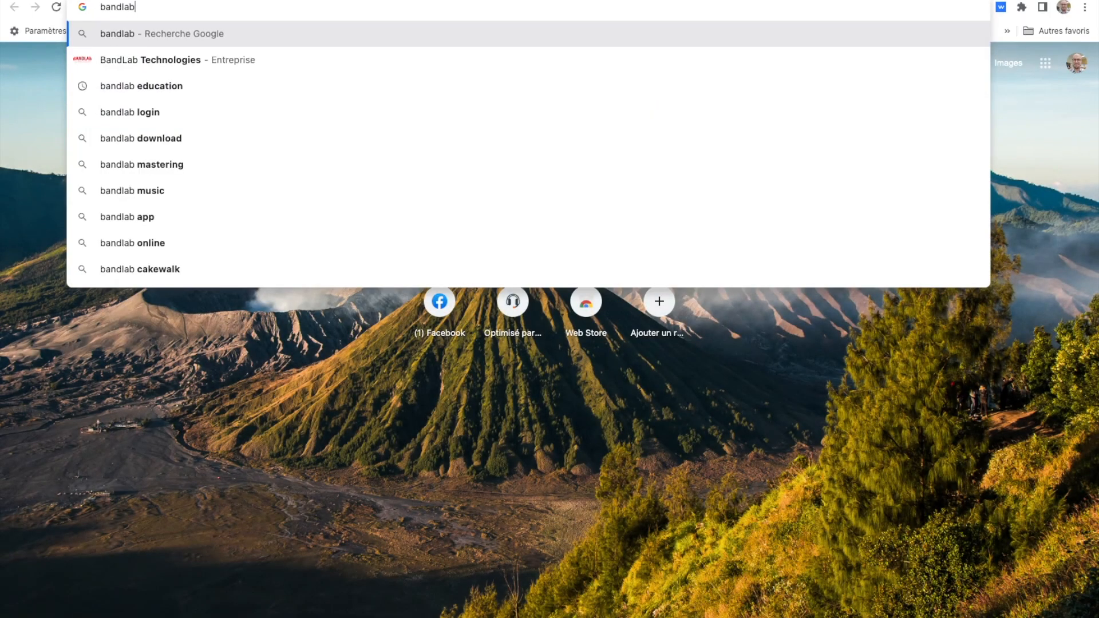
key("Return")
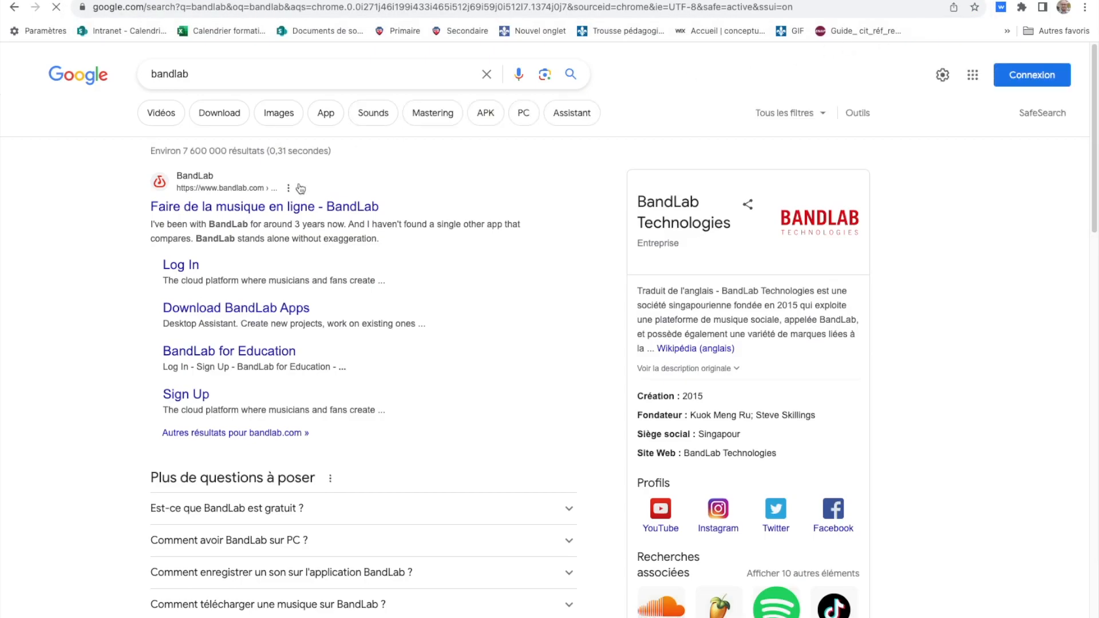
left_click(252, 208)
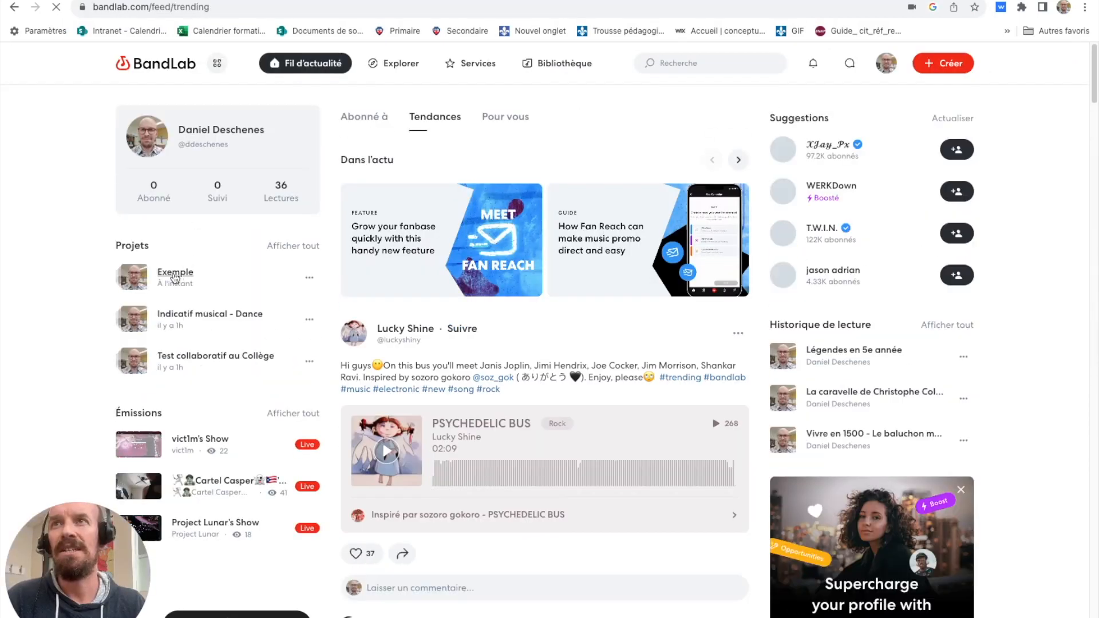
left_click(174, 274)
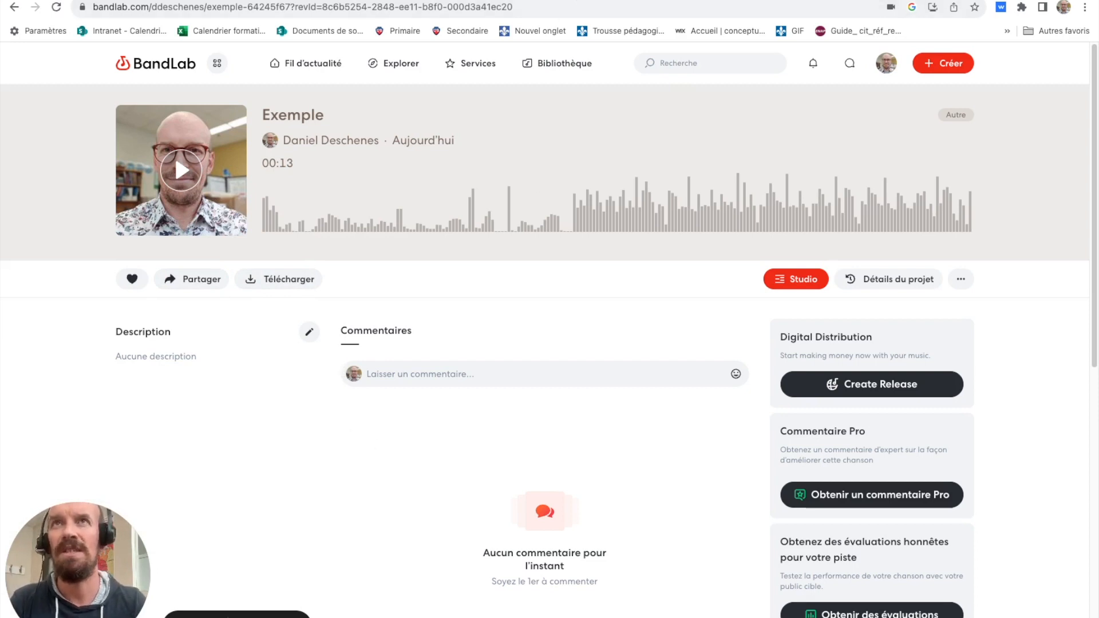
Switch to the Google Slides presentation "Intégrer les TI" and show its first slide
key("ctrl+Tab")
left_click(63, 156)
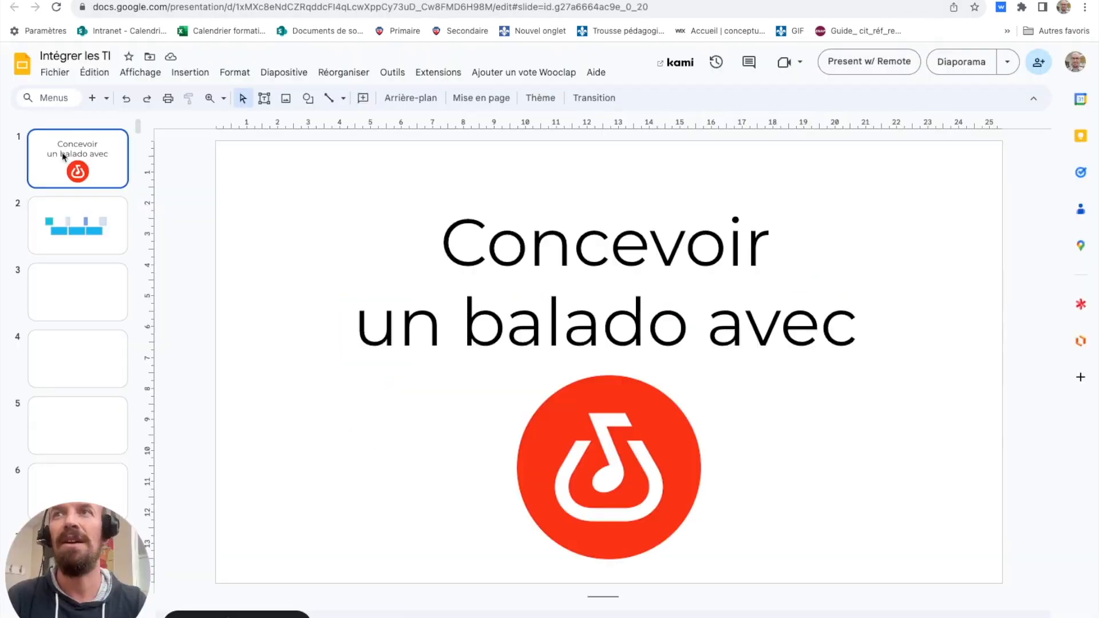